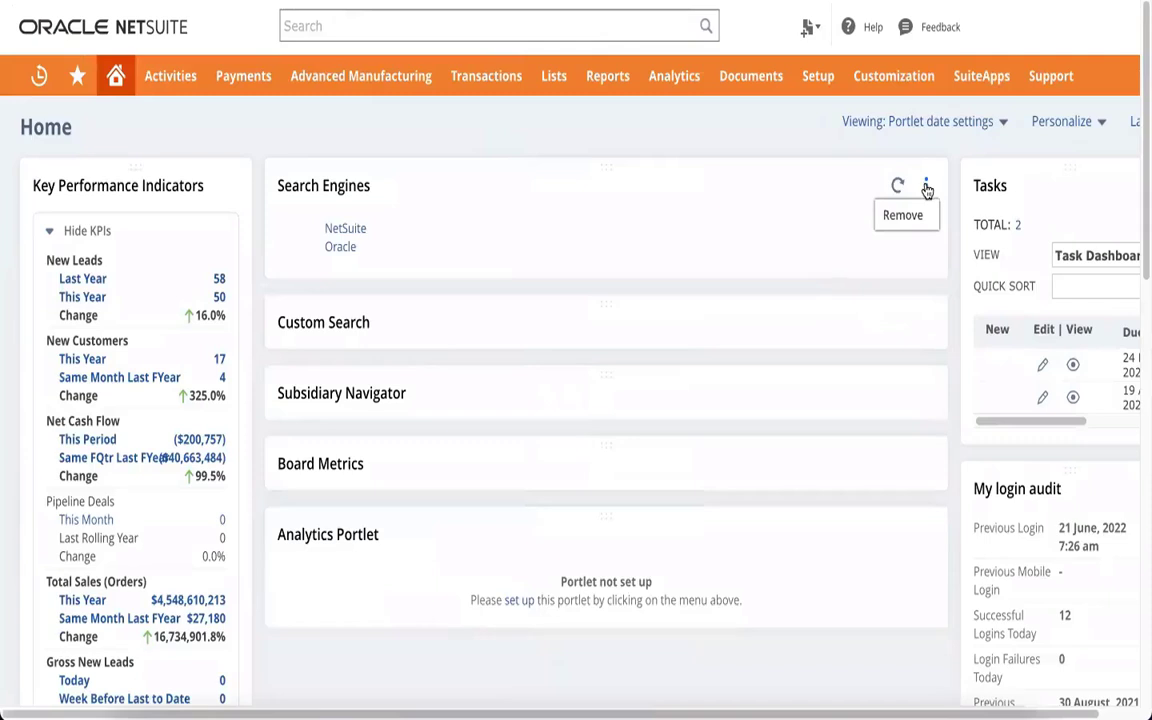
Remove the Search Engines portlet from the Home dashboard
{"action": "left_click", "coordinate": [912, 214]}
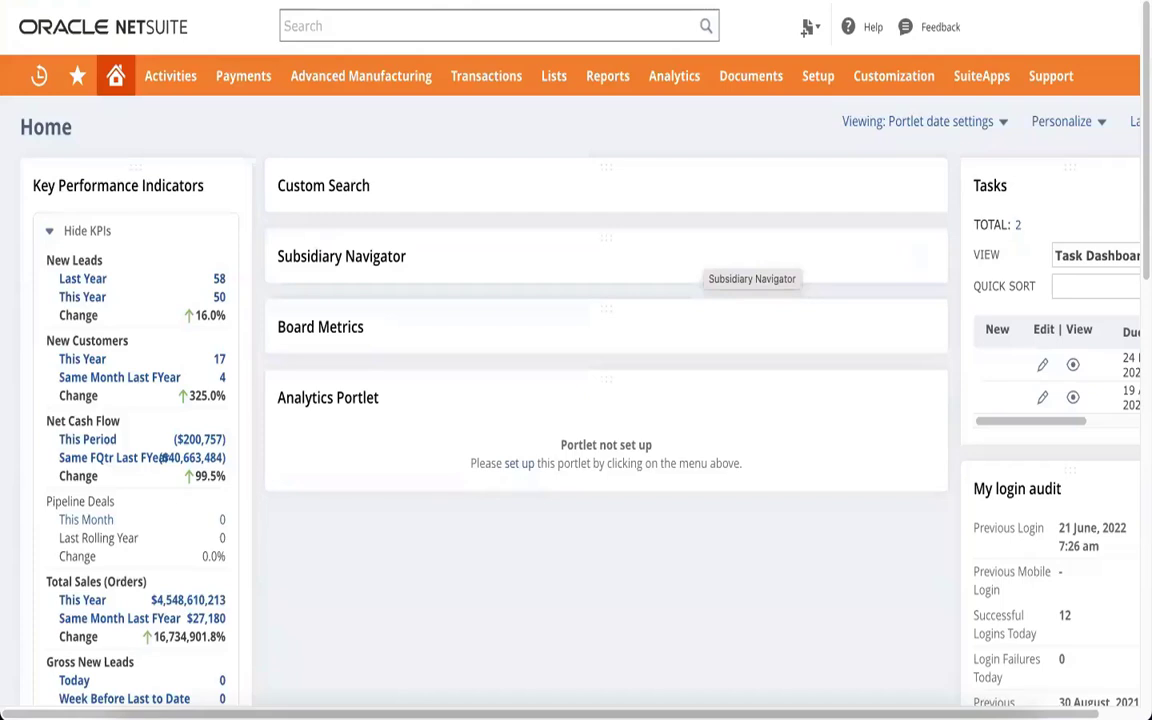
{"action": "left_click", "coordinate": [414, 24]}
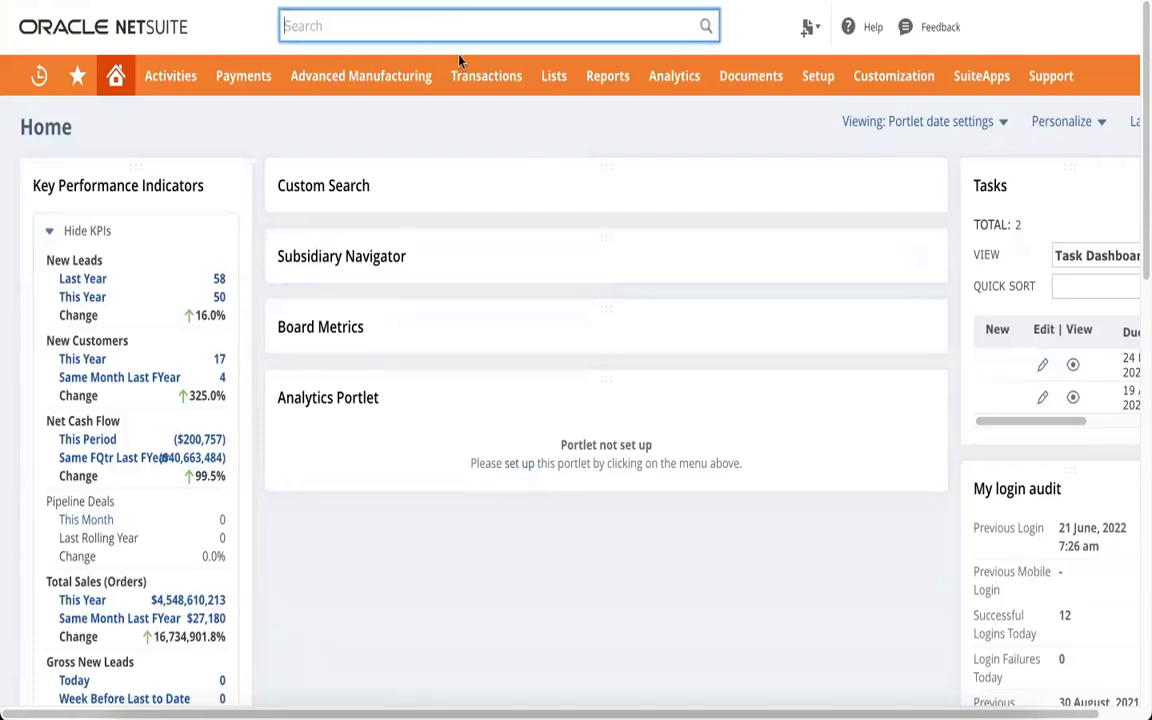
{"action": "left_click", "coordinate": [538, 147]}
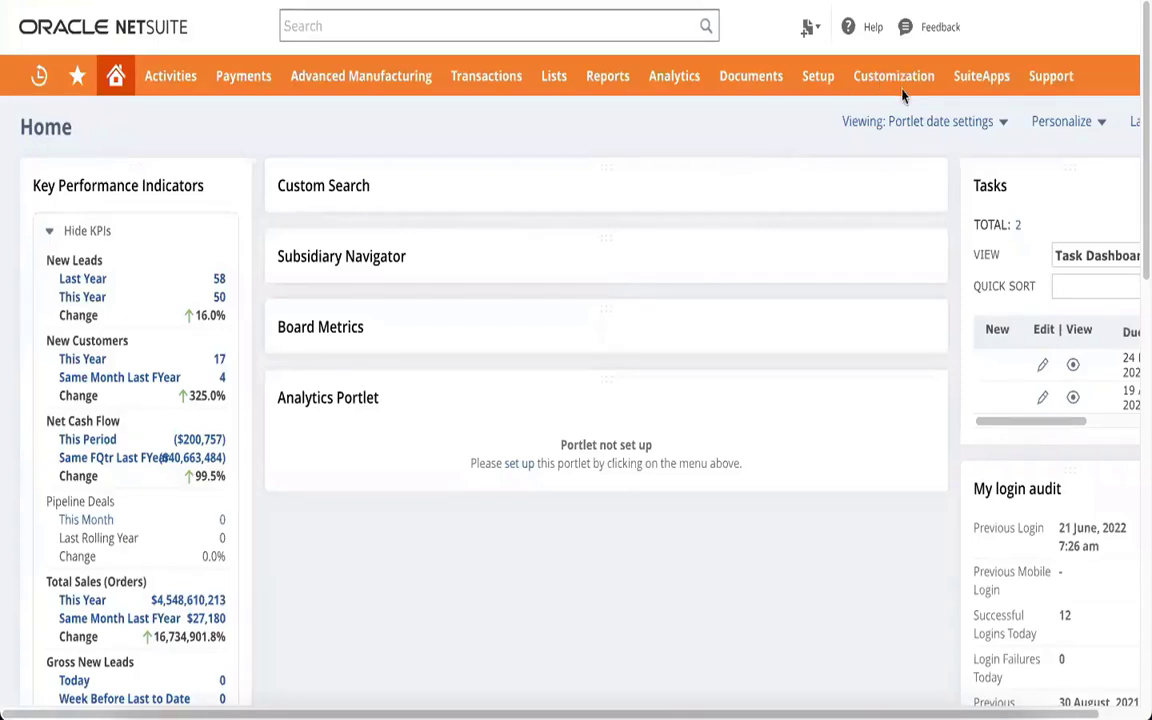
Start a new bundle via Customization > SuiteBundler > Create Bundle
{"action": "mouse_move", "coordinate": [885, 78]}
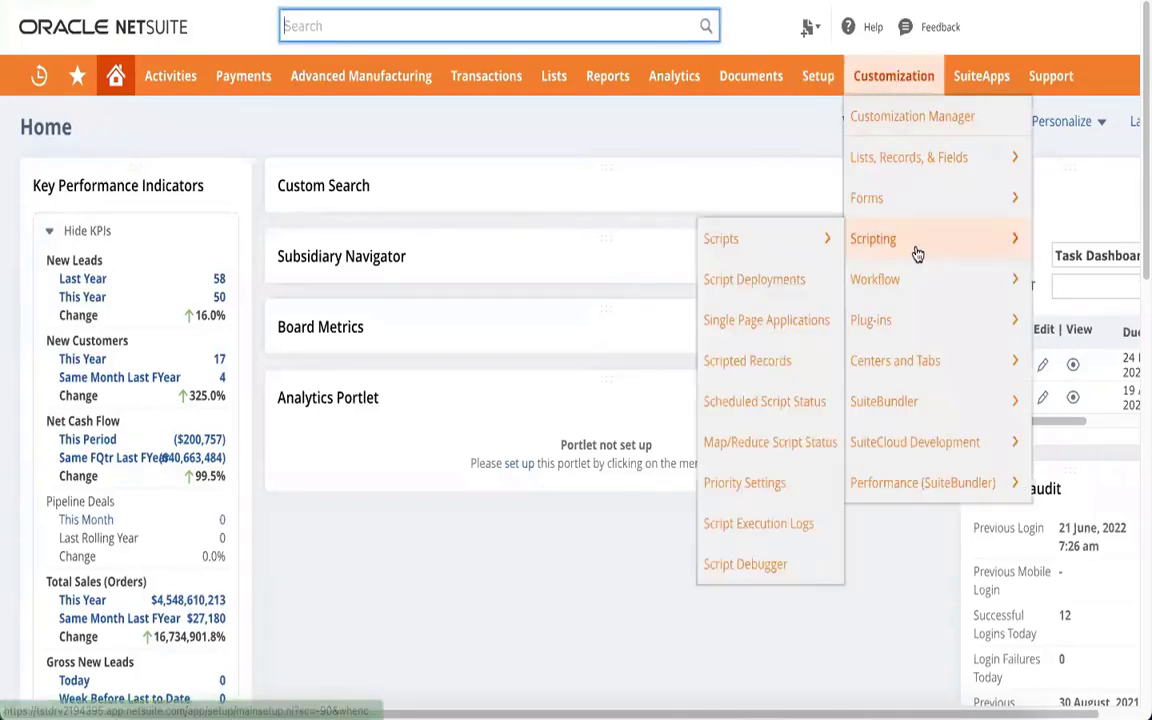
{"action": "mouse_move", "coordinate": [882, 398]}
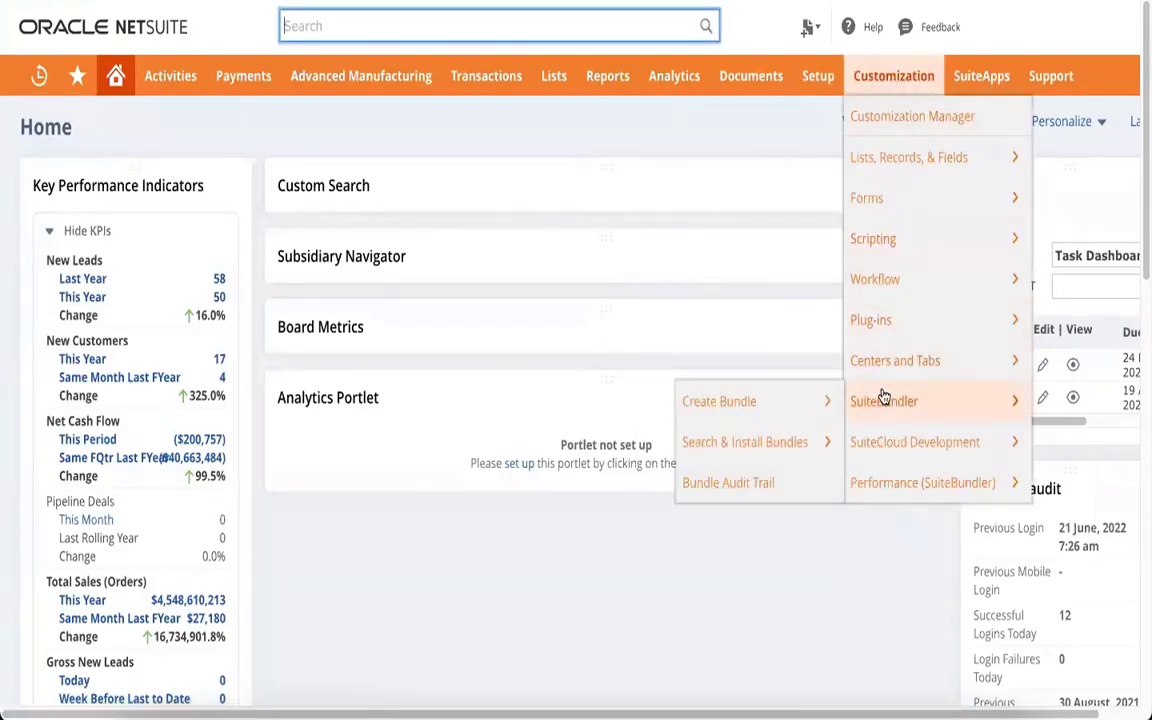
{"action": "mouse_move", "coordinate": [805, 405]}
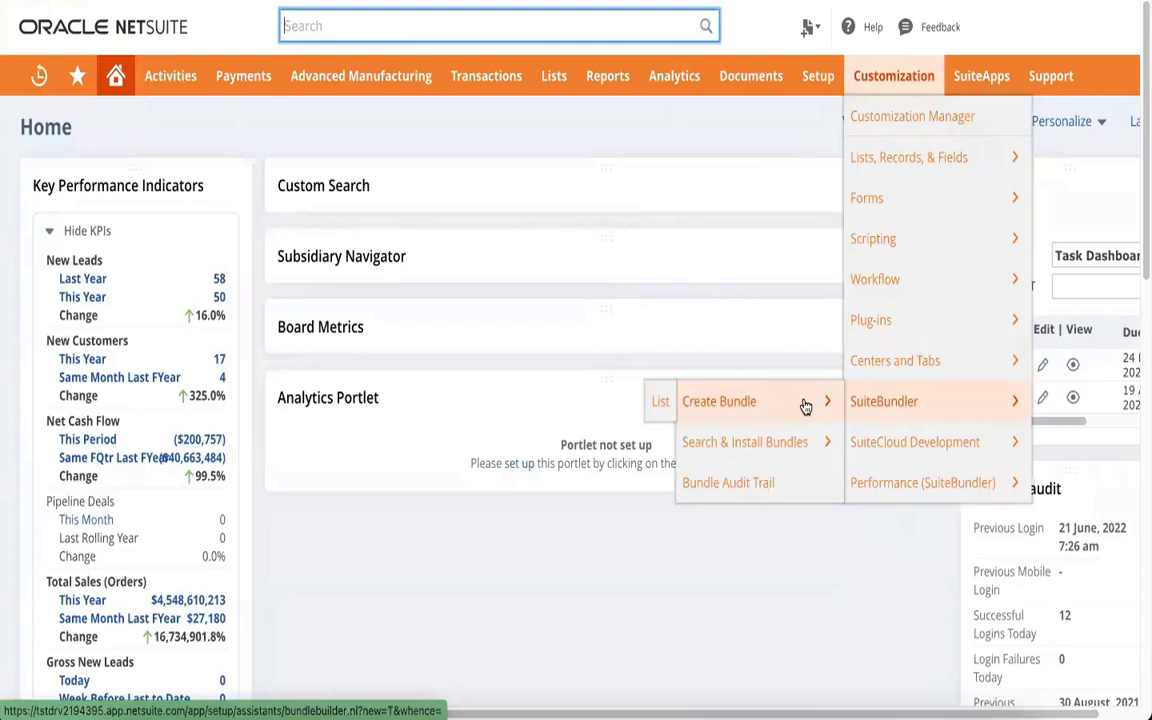
{"action": "left_click", "coordinate": [805, 405]}
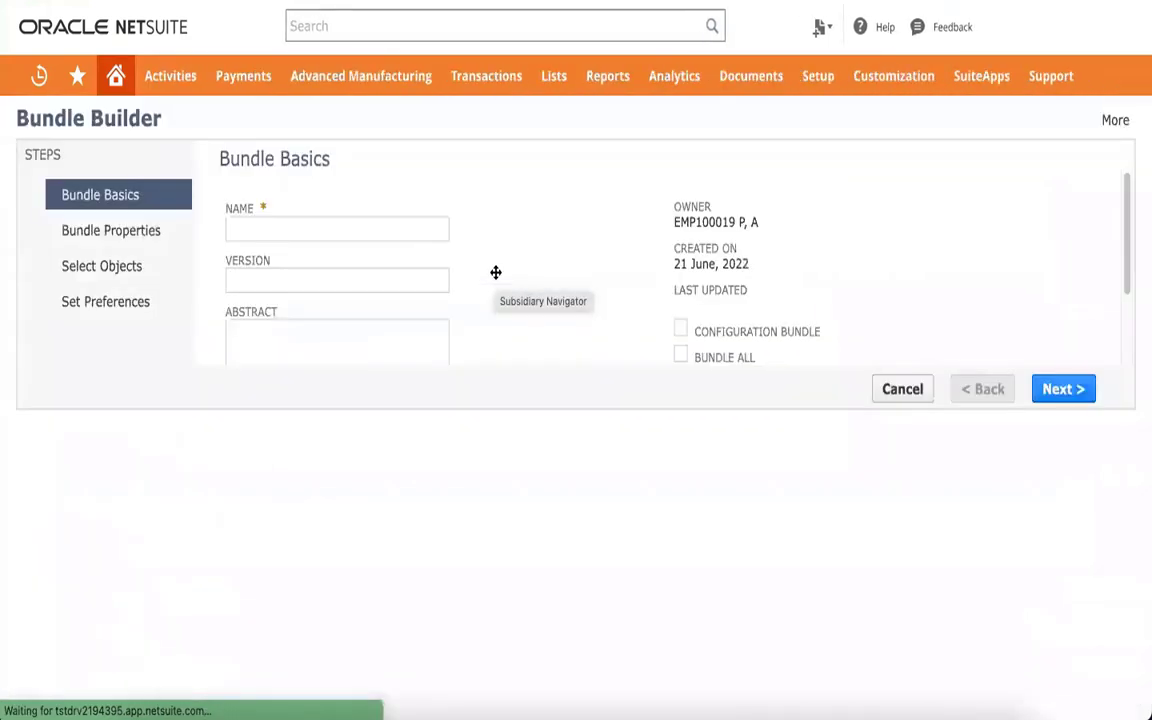
Review the installation script and app ID lists, then name the bundle 'test bundle'
{"action": "scroll", "coordinate": [339, 329], "scroll_direction": "down", "scroll_amount": 1}
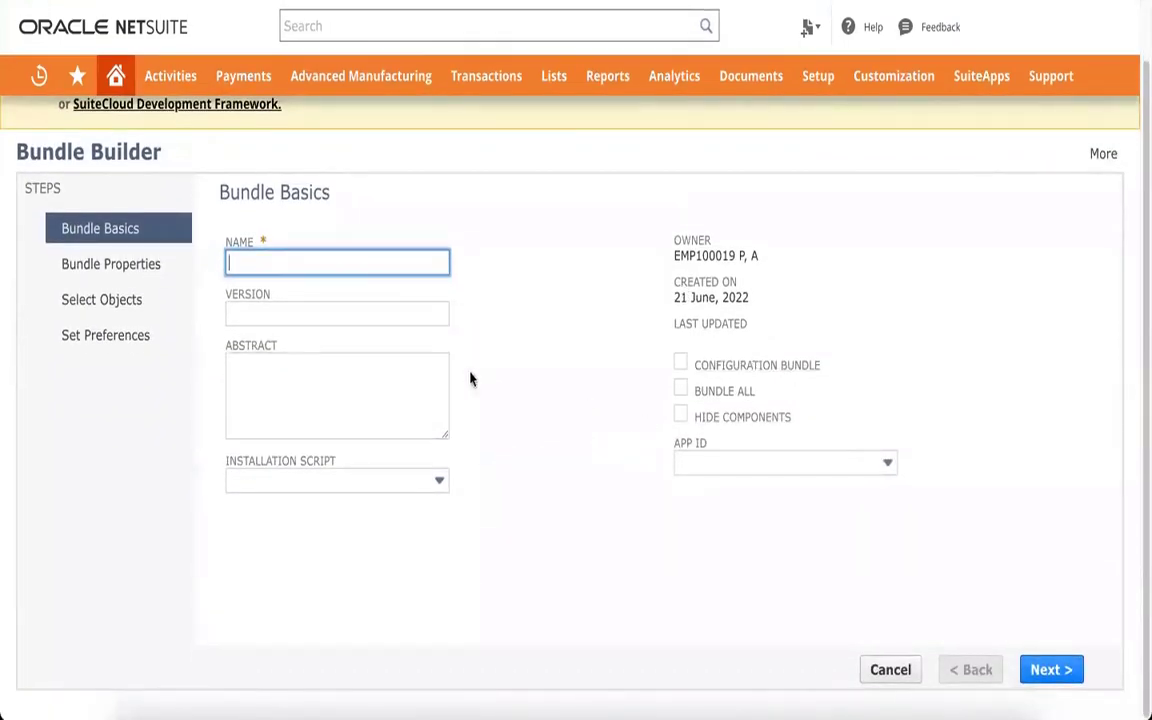
{"action": "left_click", "coordinate": [312, 482]}
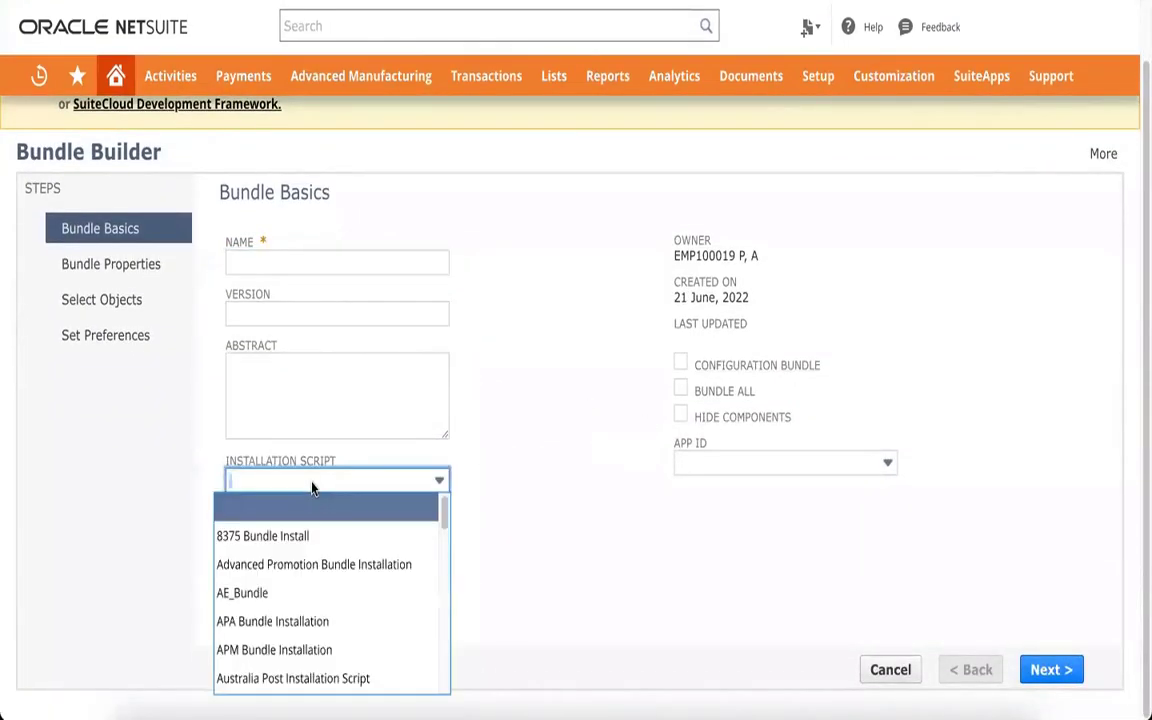
{"action": "left_click", "coordinate": [563, 476]}
{"action": "left_click", "coordinate": [725, 472]}
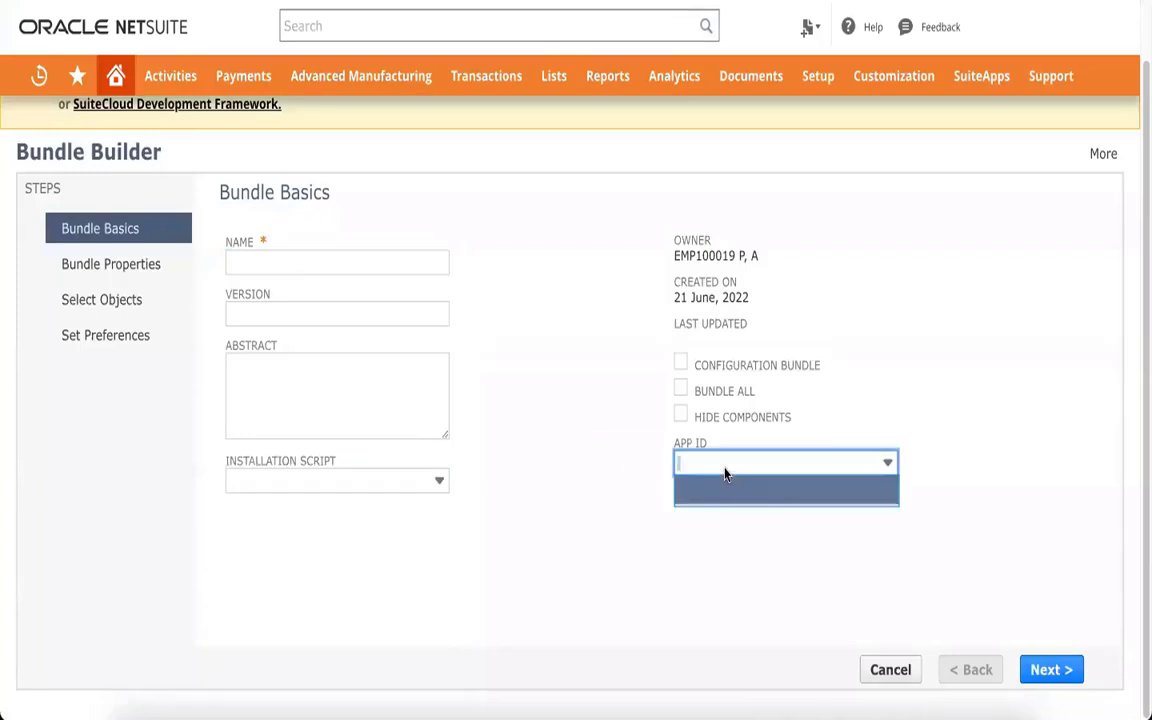
{"action": "left_click", "coordinate": [593, 497]}
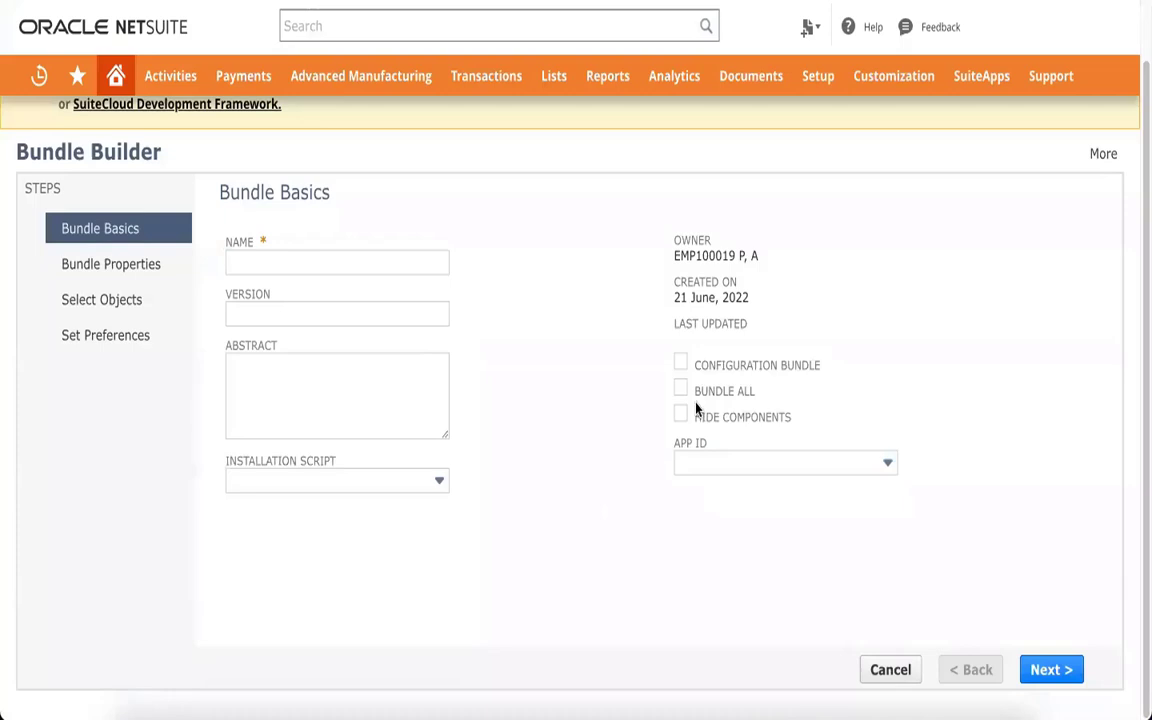
{"action": "left_click", "coordinate": [340, 261]}
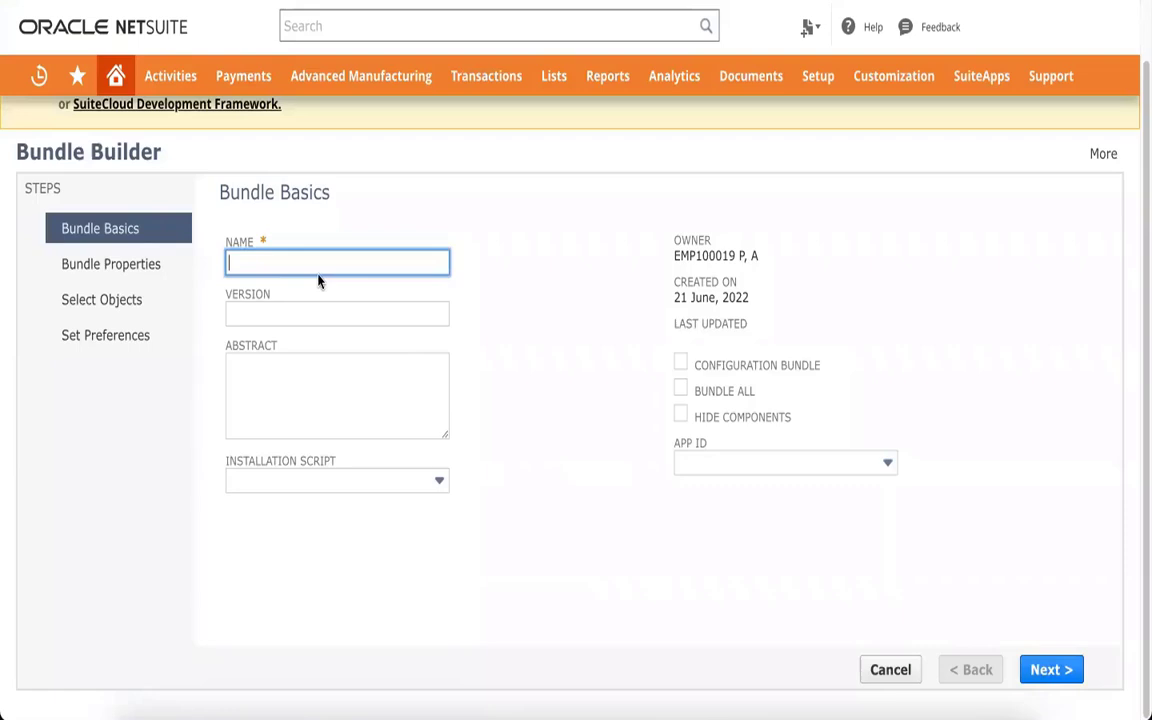
{"action": "type", "text": "test bundle"}
Check Requires Acceptance of Terms under Terms of Service and advance to Select Objects
{"action": "left_click", "coordinate": [1030, 665]}
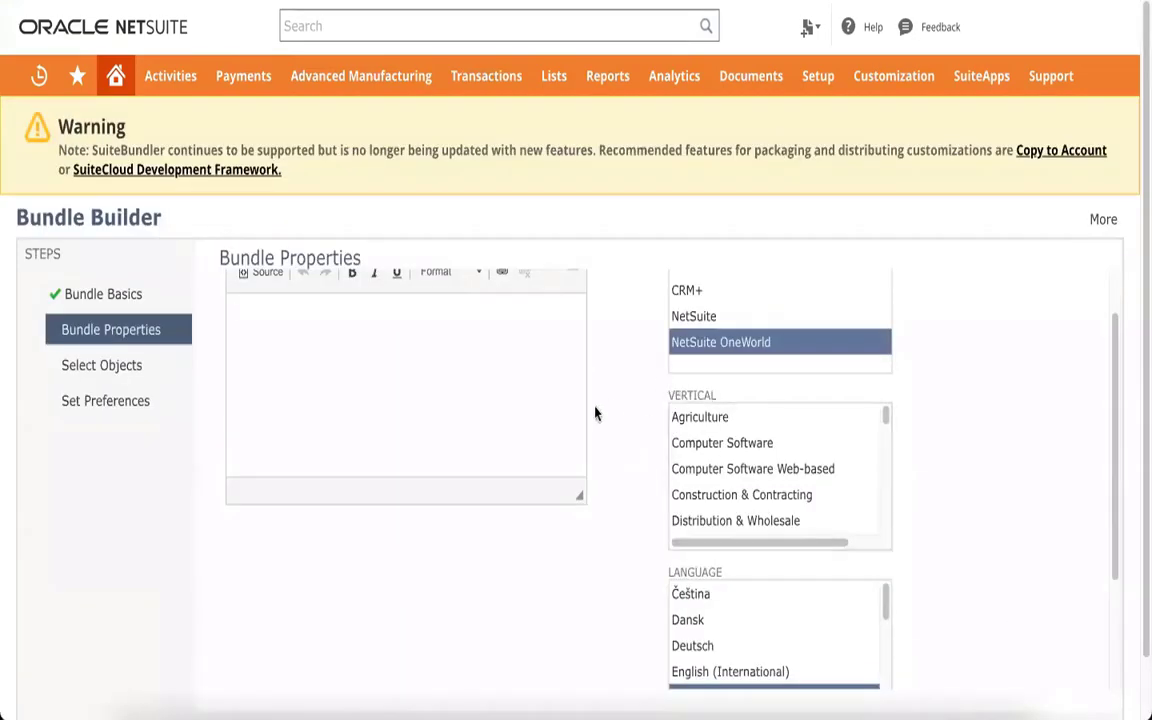
{"action": "scroll", "coordinate": [437, 404], "scroll_direction": "up", "scroll_amount": 1}
{"action": "scroll", "coordinate": [437, 406], "scroll_direction": "down", "scroll_amount": 1}
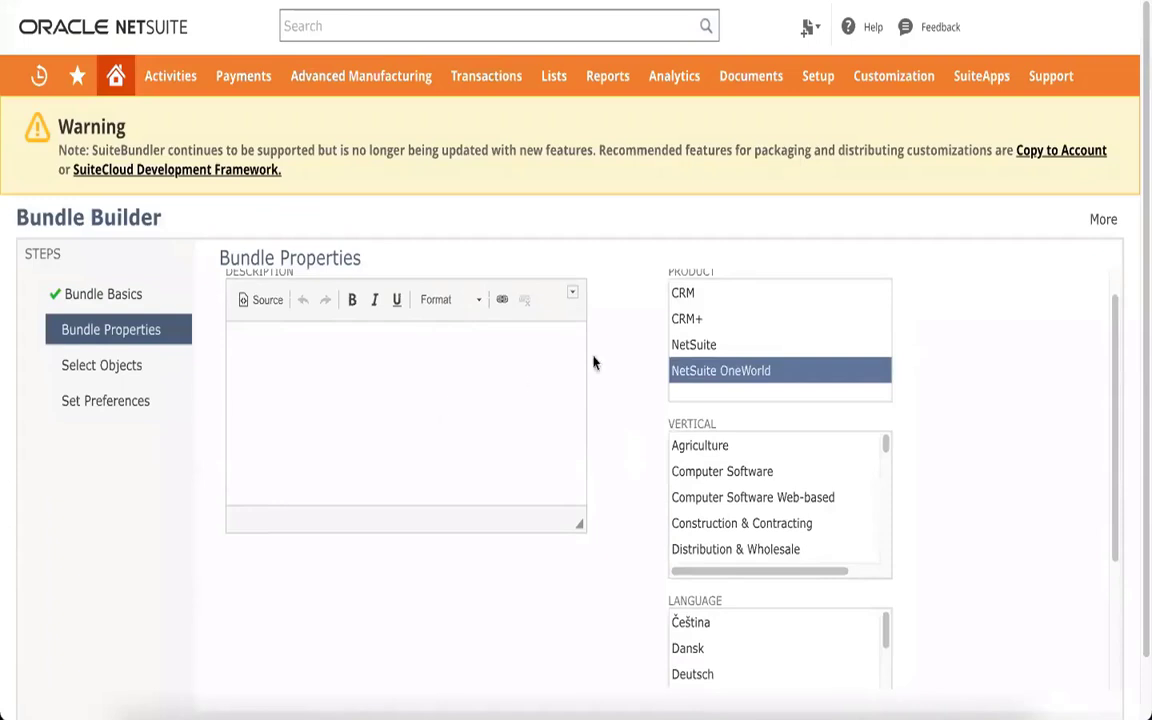
{"action": "scroll", "coordinate": [764, 372], "scroll_direction": "up", "scroll_amount": 1}
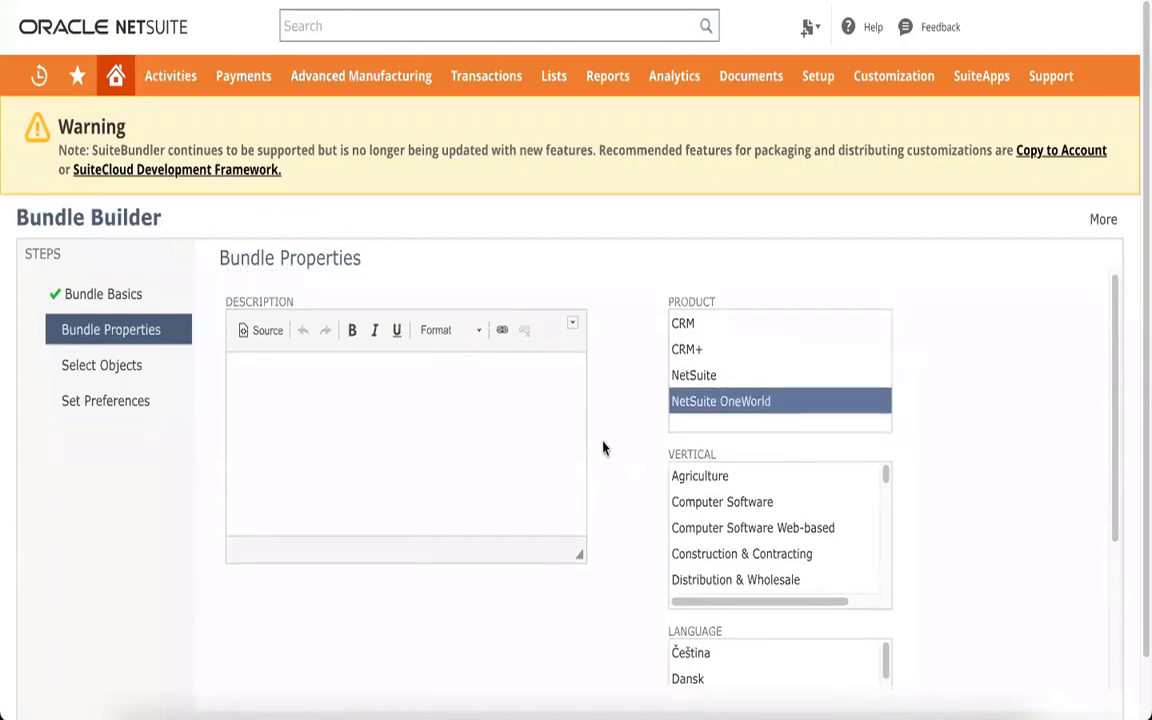
{"action": "scroll", "coordinate": [603, 448], "scroll_direction": "down", "scroll_amount": 1}
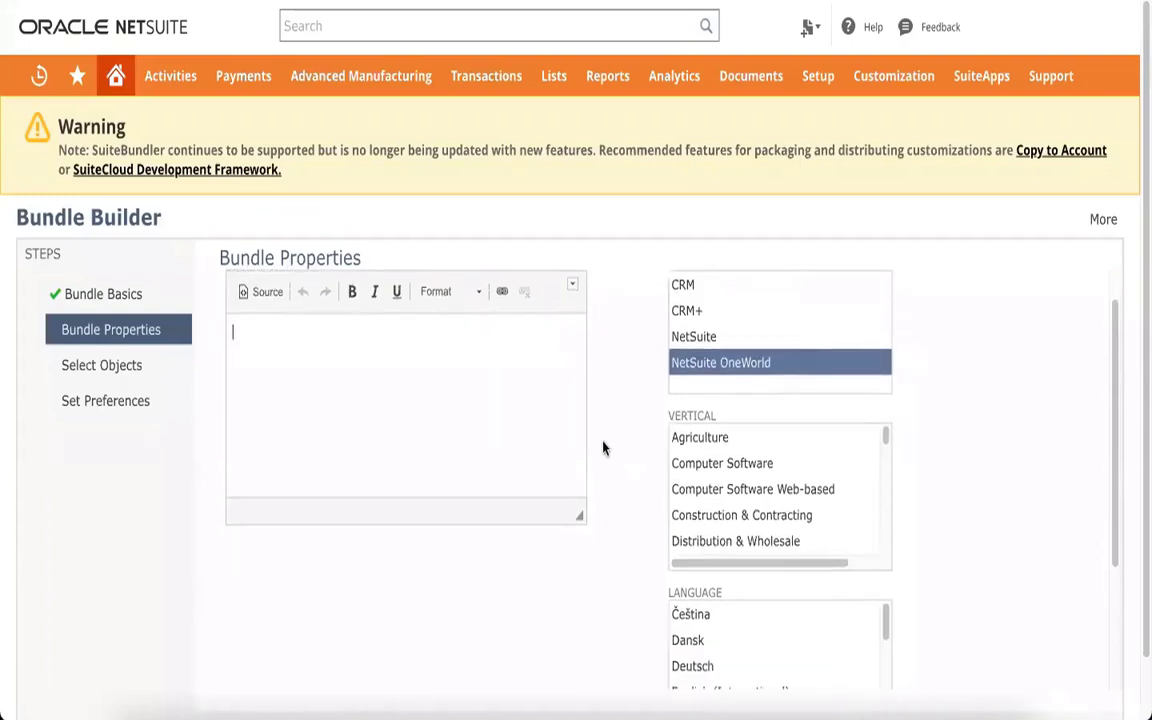
{"action": "scroll", "coordinate": [604, 447], "scroll_direction": "down", "scroll_amount": 4}
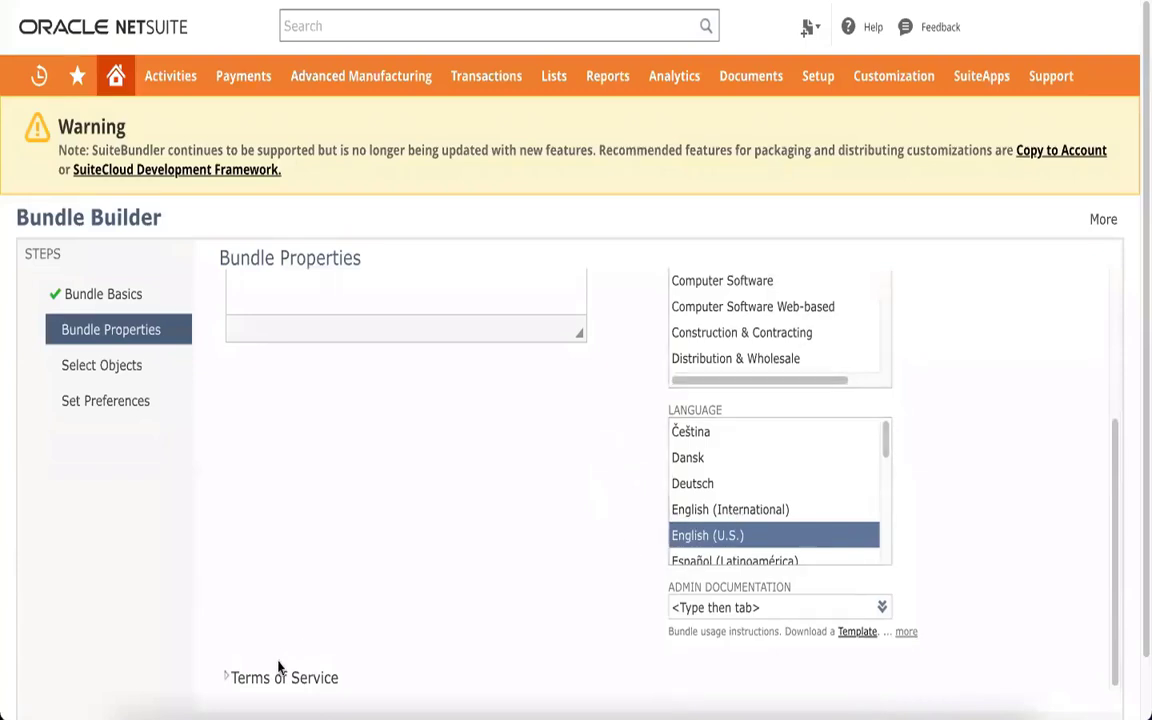
{"action": "left_click", "coordinate": [227, 678]}
{"action": "scroll", "coordinate": [406, 538], "scroll_direction": "down", "scroll_amount": 3}
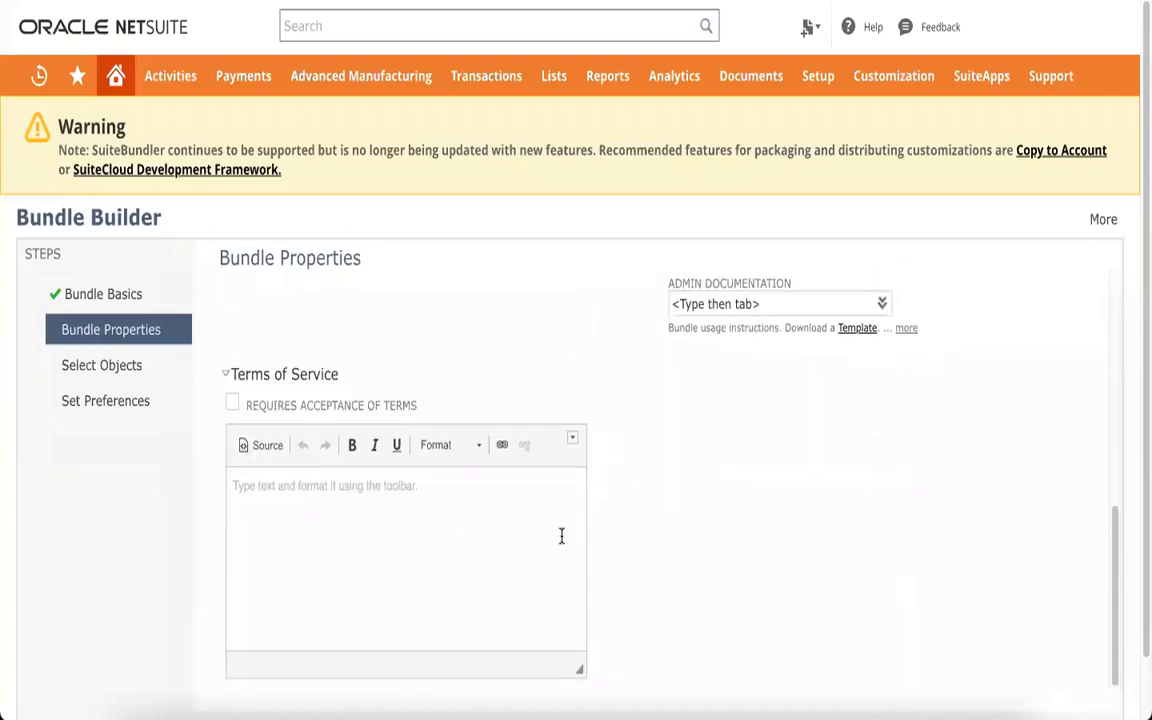
{"action": "left_click", "coordinate": [231, 408]}
{"action": "scroll", "coordinate": [684, 489], "scroll_direction": "down", "scroll_amount": 1}
{"action": "left_click", "coordinate": [1051, 666]}
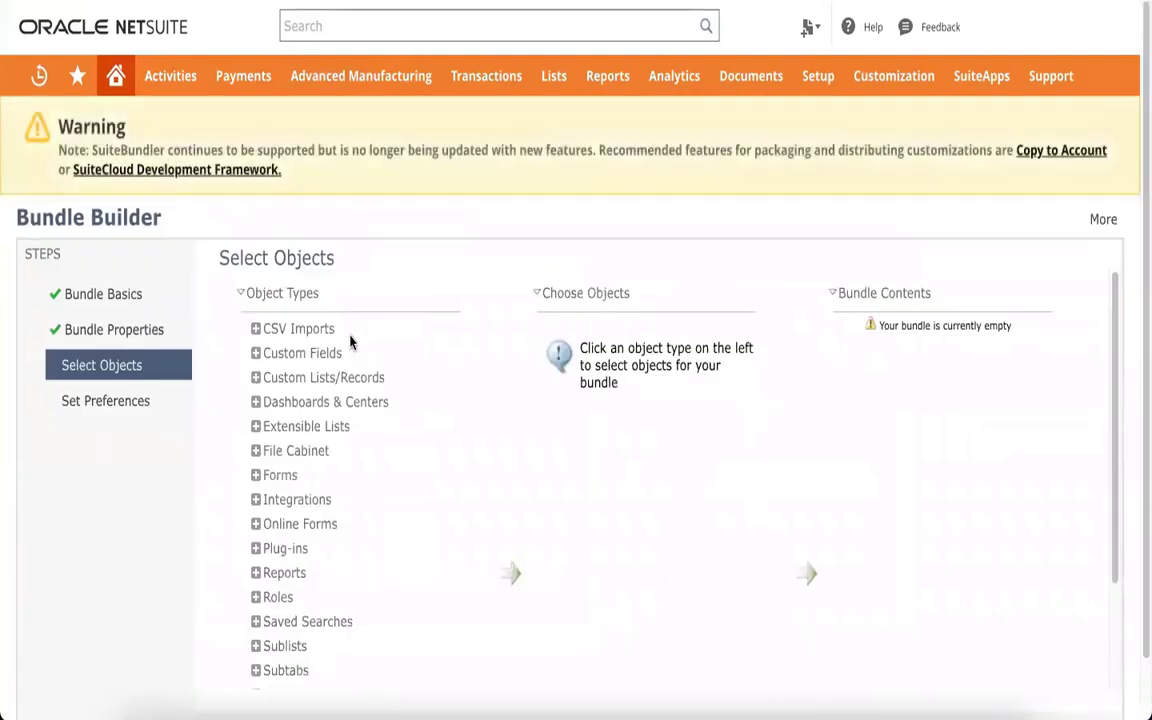
List the Client scripts under the SuiteScripts object types
{"action": "scroll", "coordinate": [353, 333], "scroll_direction": "down", "scroll_amount": 4}
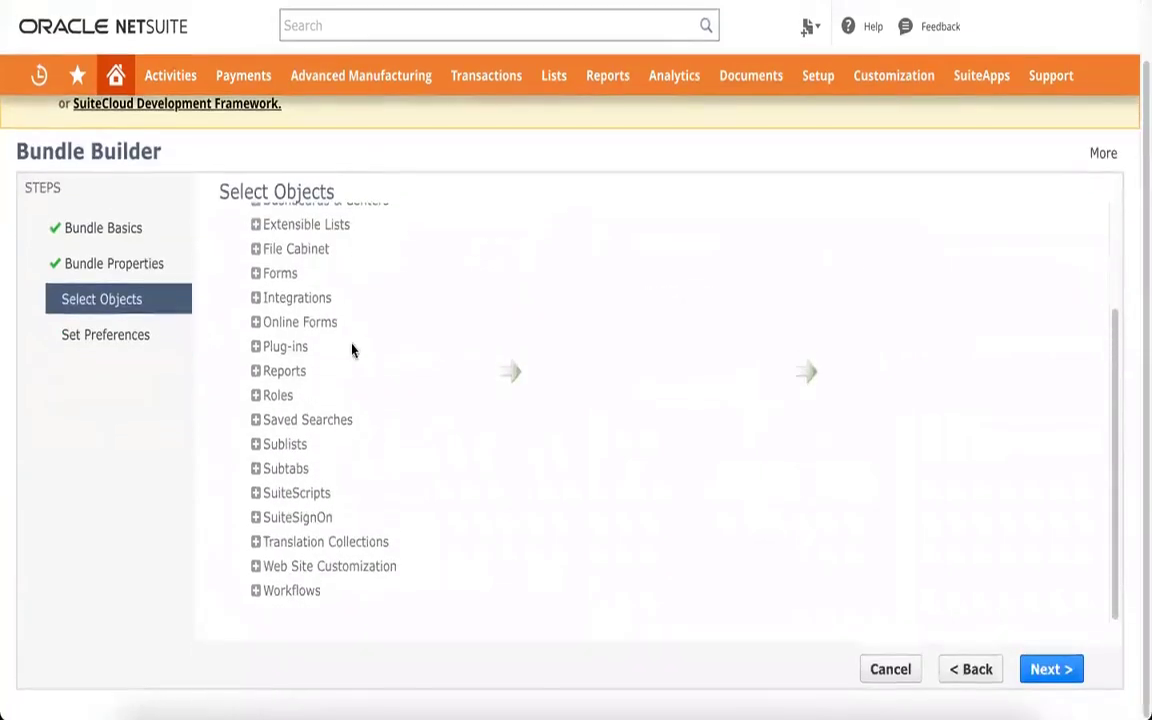
{"action": "scroll", "coordinate": [352, 349], "scroll_direction": "up", "scroll_amount": 2}
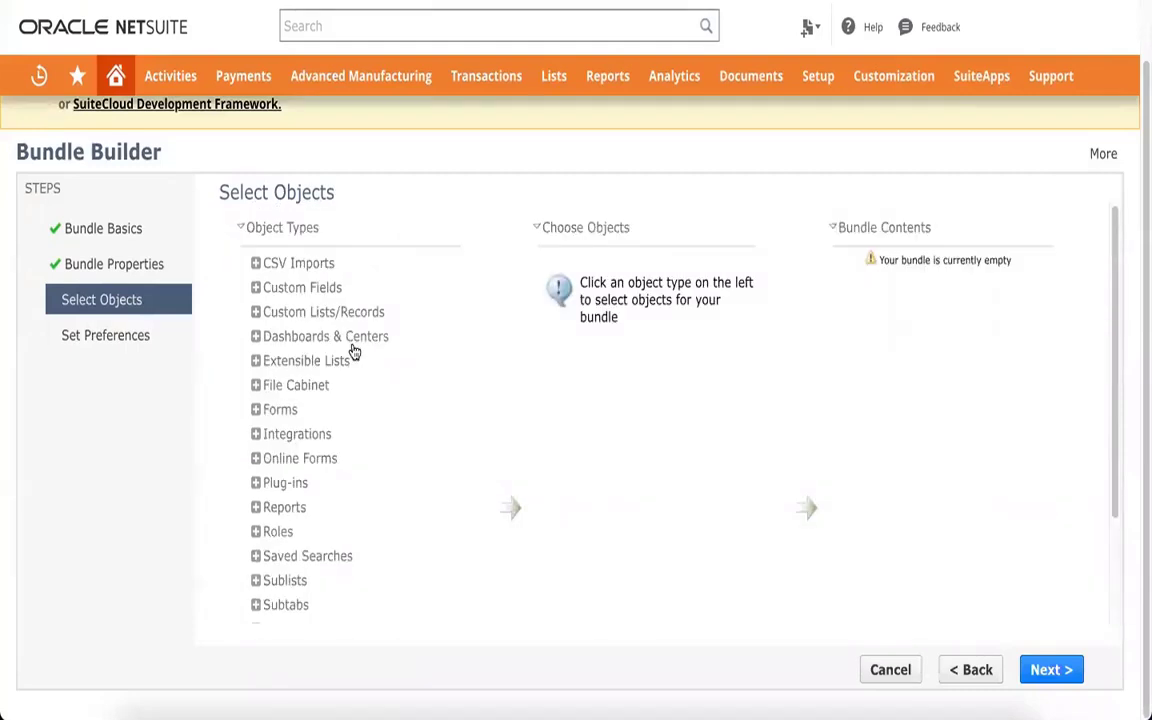
{"action": "scroll", "coordinate": [355, 330], "scroll_direction": "down", "scroll_amount": 3}
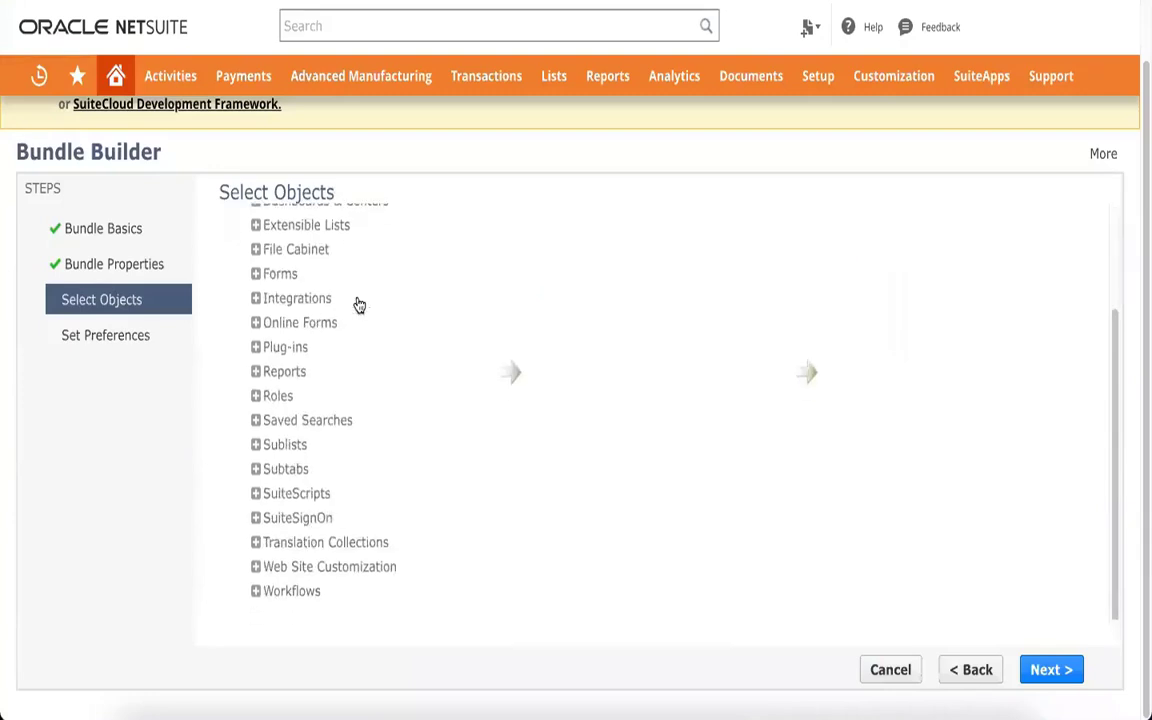
{"action": "left_click", "coordinate": [254, 494]}
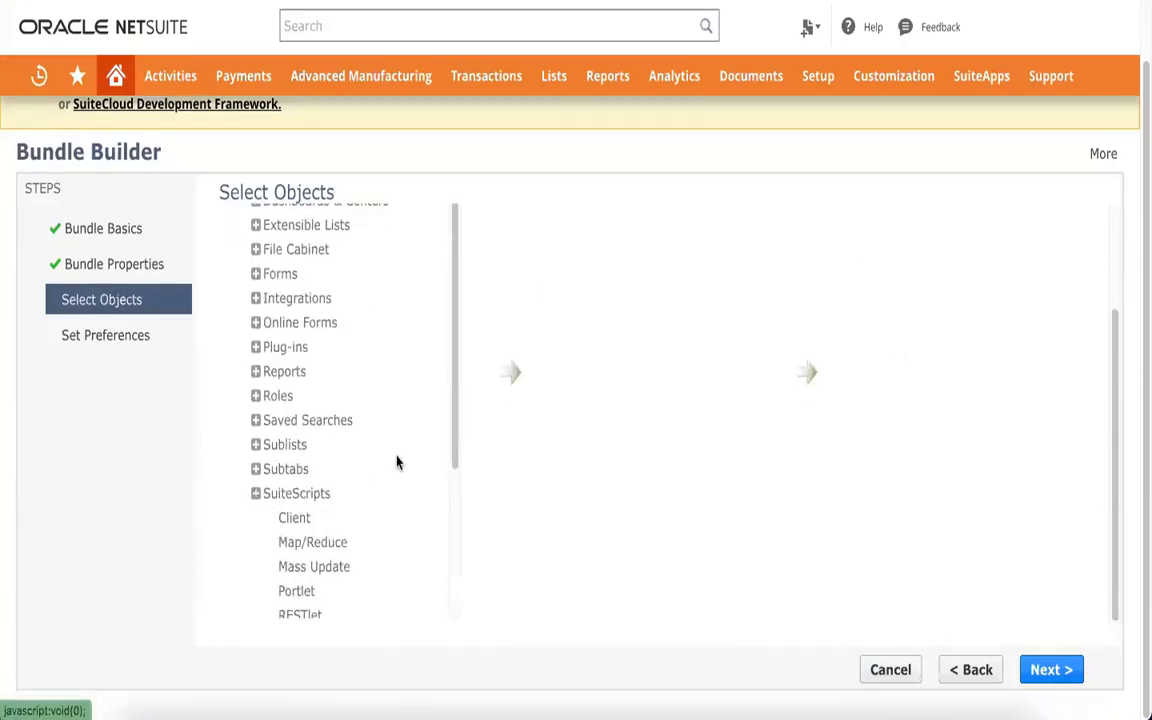
{"action": "scroll", "coordinate": [396, 460], "scroll_direction": "down", "scroll_amount": 2}
{"action": "scroll", "coordinate": [396, 460], "scroll_direction": "down", "scroll_amount": 1}
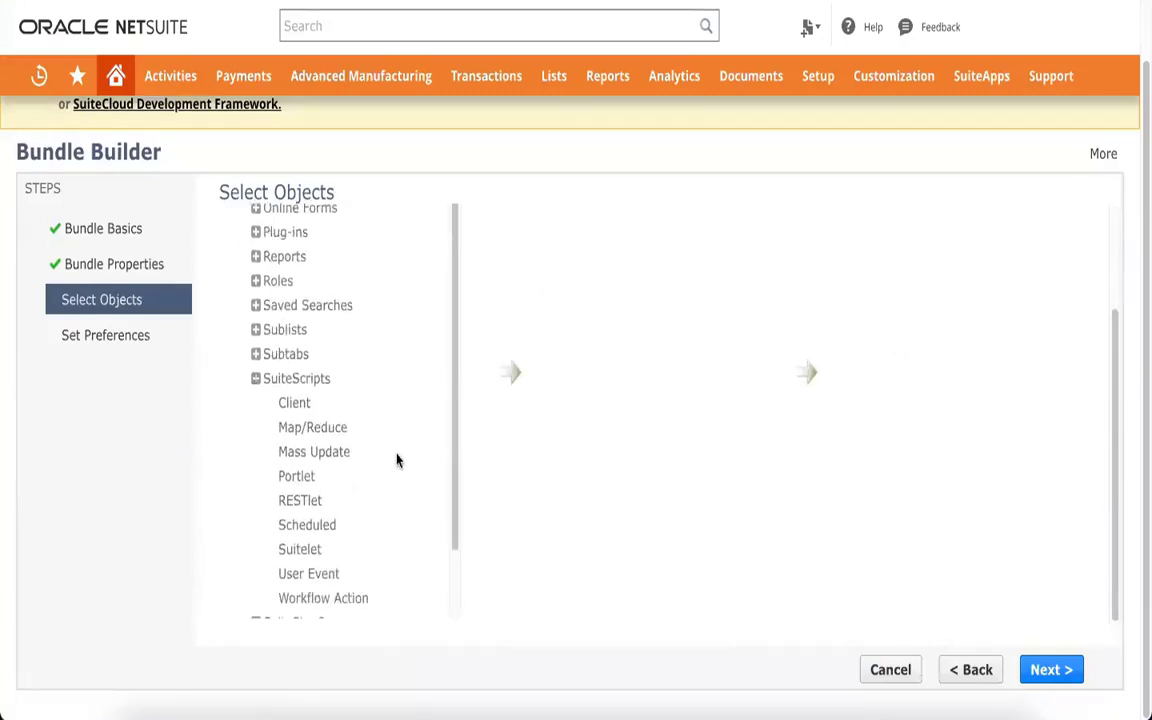
{"action": "left_click", "coordinate": [296, 402]}
Add ++BOM Routing Copy and Assign CS to the bundle and continue to Set Preferences
{"action": "scroll", "coordinate": [298, 411], "scroll_direction": "down", "scroll_amount": 2}
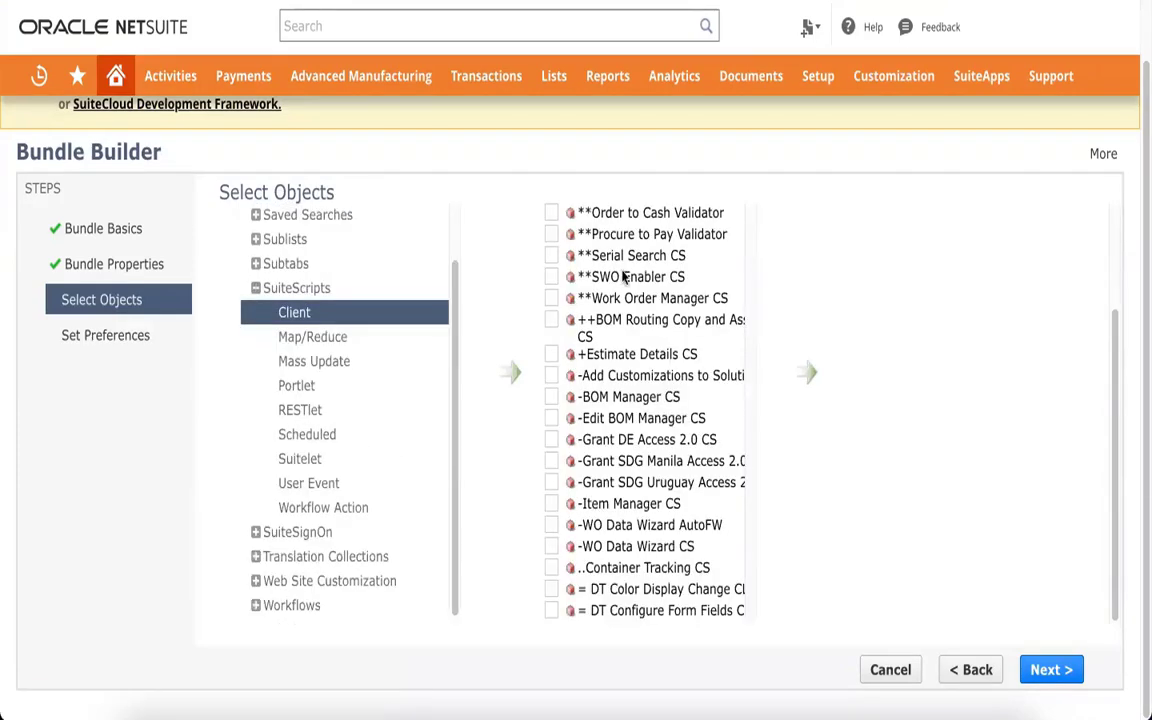
{"action": "scroll", "coordinate": [630, 300], "scroll_direction": "up", "scroll_amount": 3}
{"action": "scroll", "coordinate": [630, 432], "scroll_direction": "down", "scroll_amount": 20}
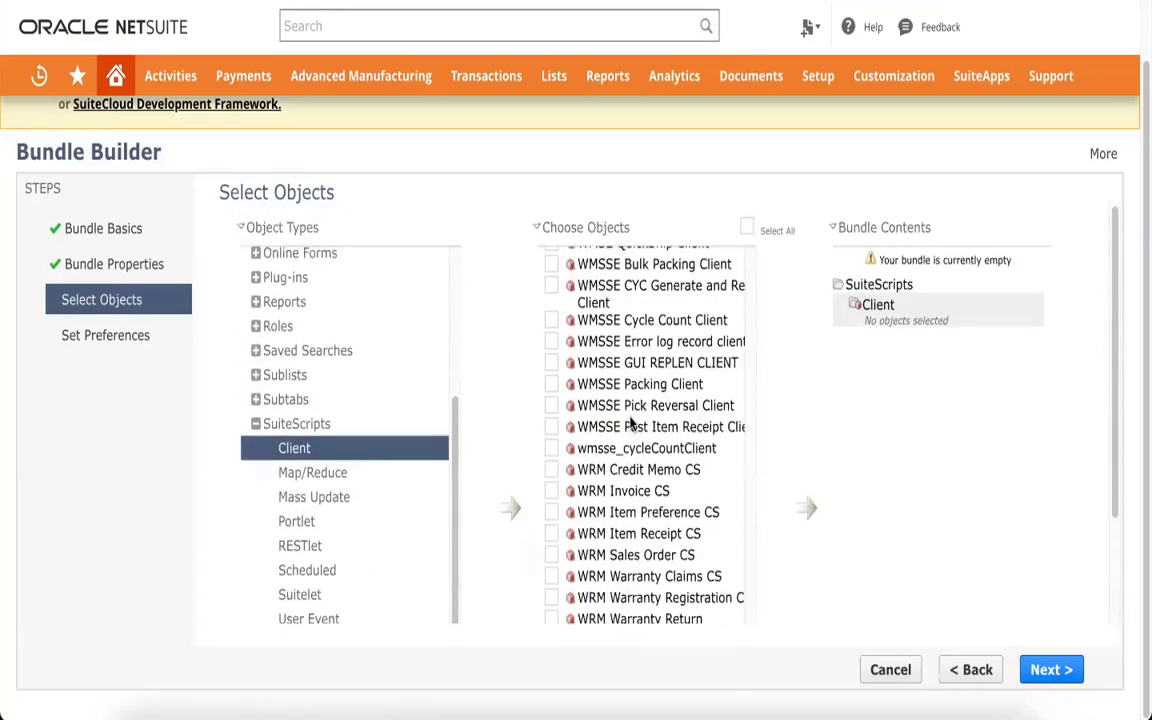
{"action": "scroll", "coordinate": [805, 368], "scroll_direction": "down", "scroll_amount": 3}
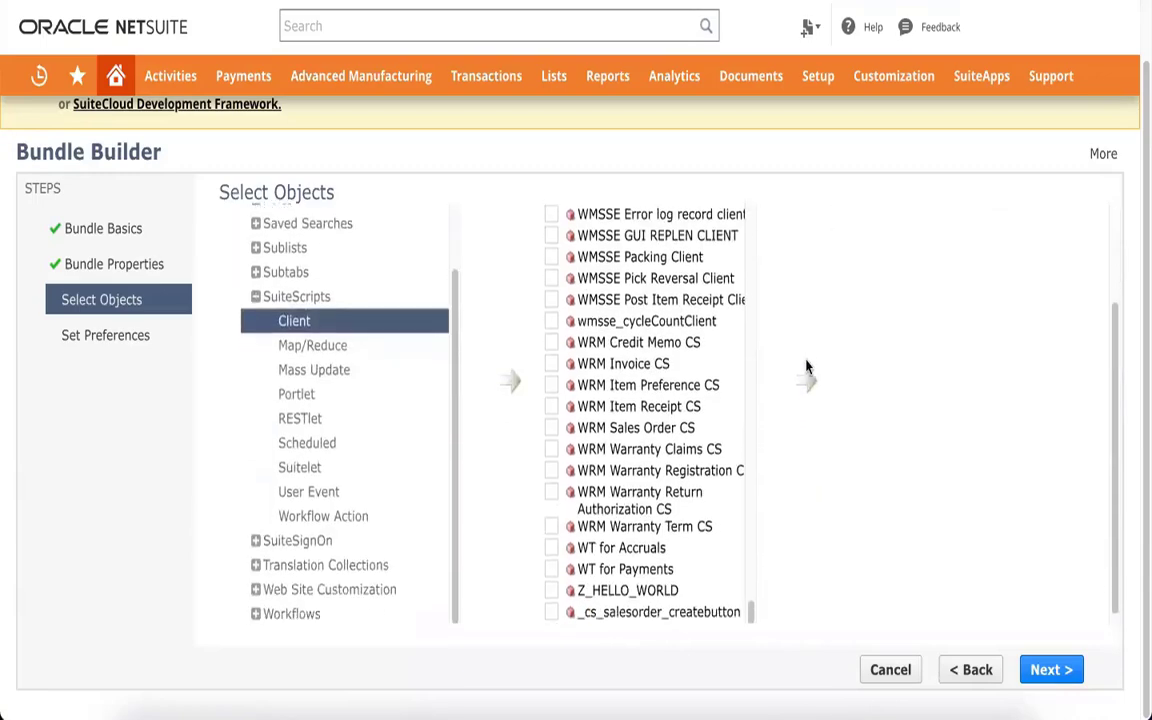
{"action": "scroll", "coordinate": [633, 377], "scroll_direction": "up", "scroll_amount": 15}
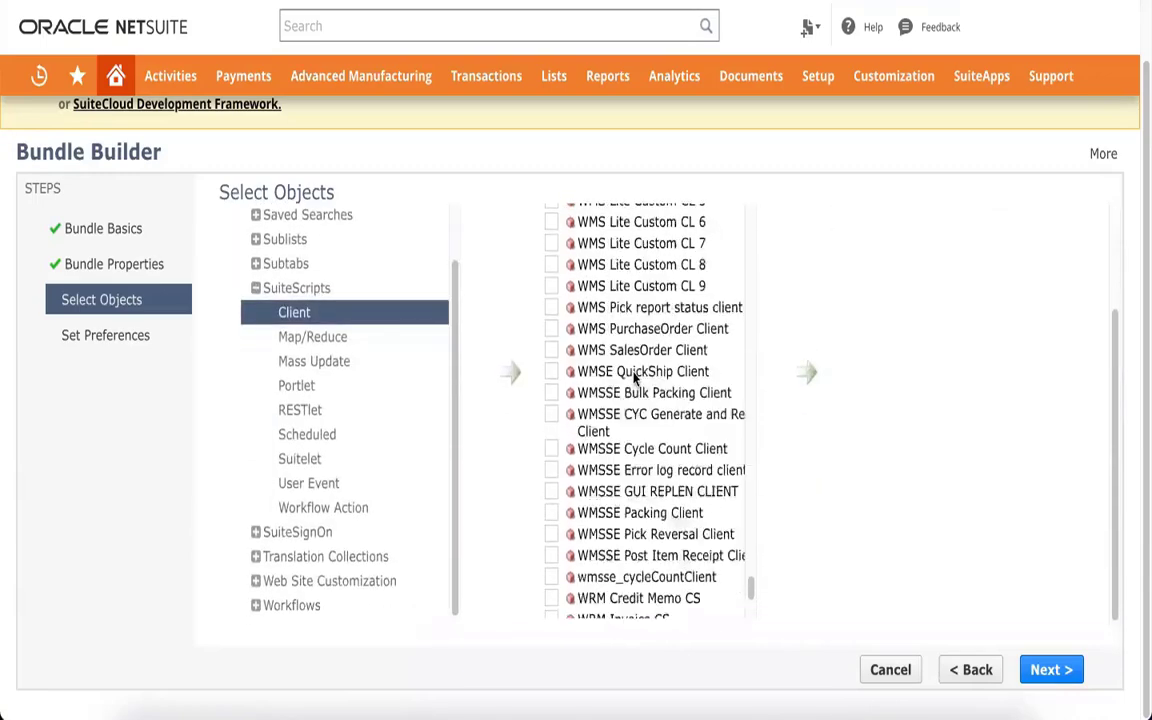
{"action": "scroll", "coordinate": [633, 375], "scroll_direction": "up", "scroll_amount": 15}
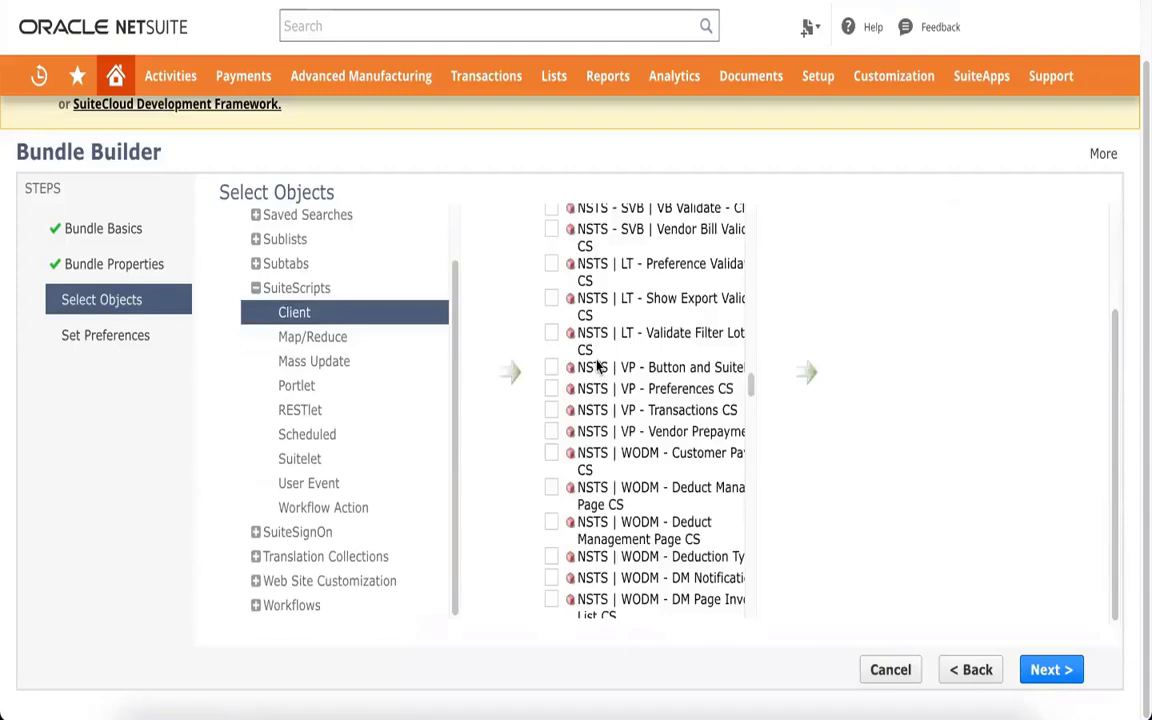
{"action": "scroll", "coordinate": [592, 372], "scroll_direction": "up", "scroll_amount": 10}
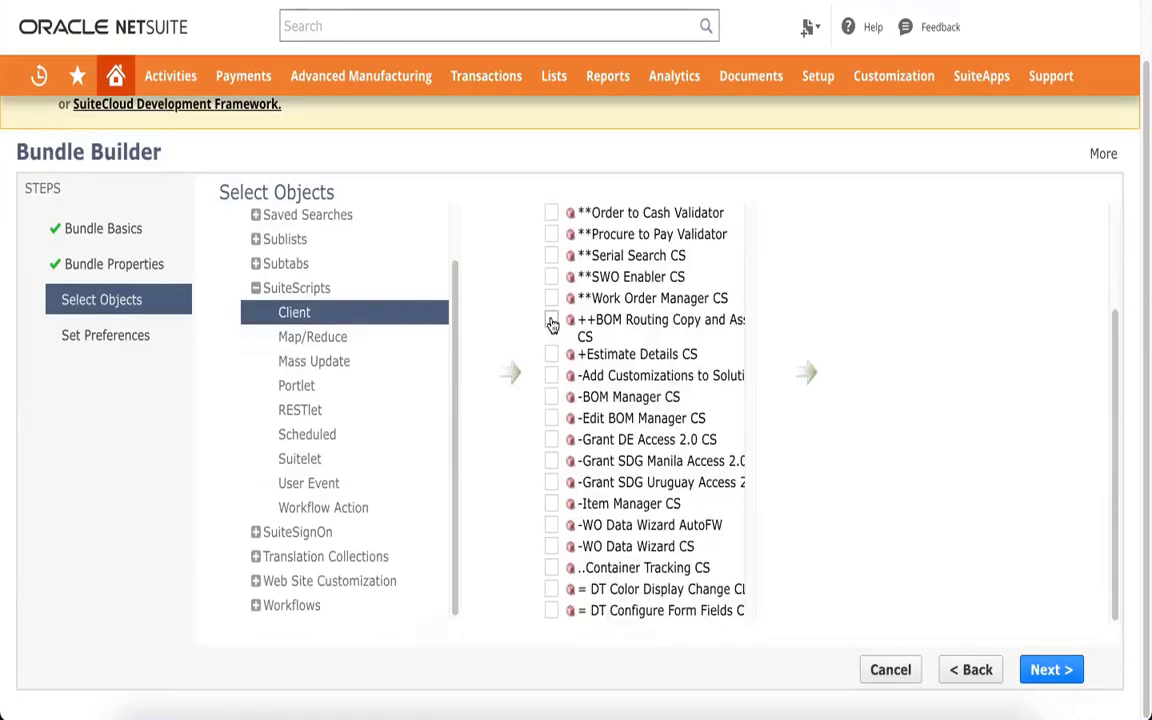
{"action": "left_click", "coordinate": [551, 324]}
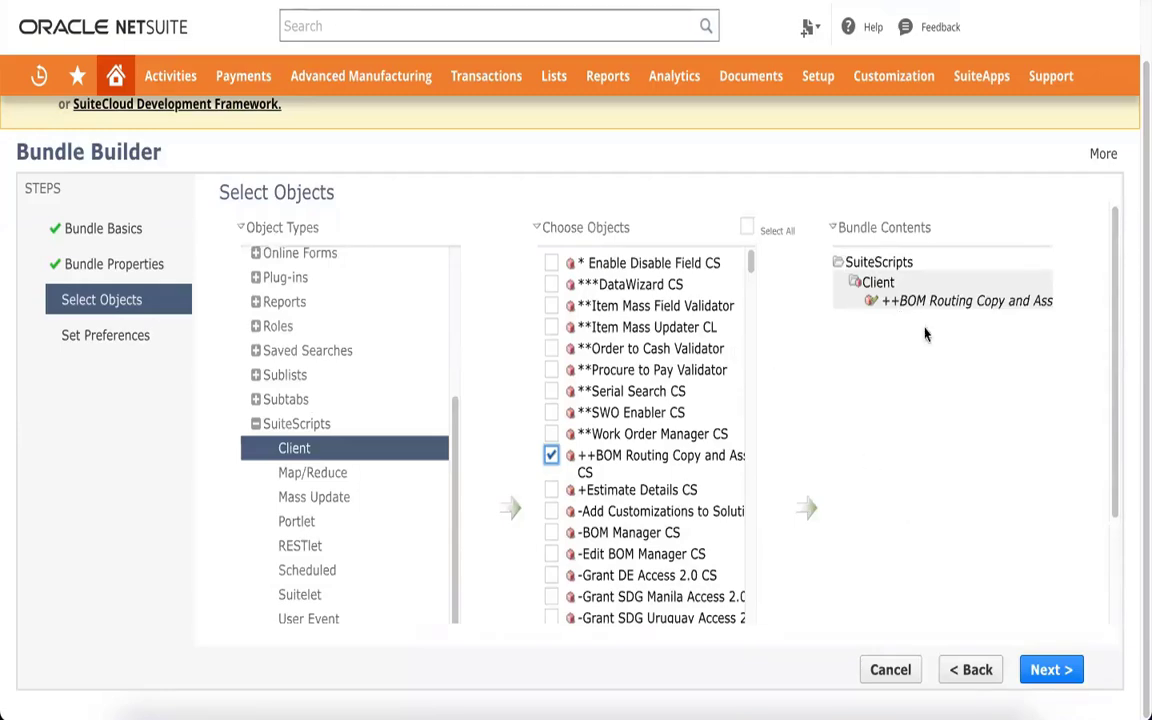
{"action": "double_click", "coordinate": [893, 222]}
{"action": "triple_click", "coordinate": [893, 221]}
{"action": "left_click", "coordinate": [980, 432]}
{"action": "left_click", "coordinate": [1031, 677]}
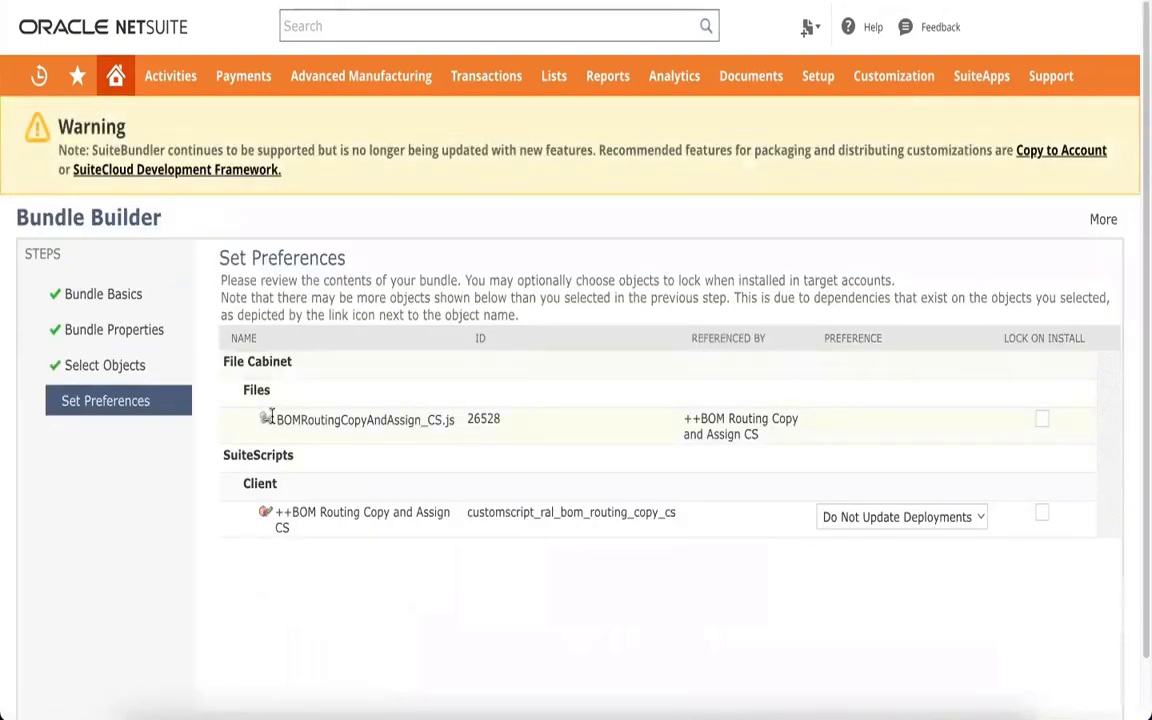
Keep Do Not Update Deployments for the client script, then cancel the Bundle Builder
{"action": "double_click", "coordinate": [453, 418]}
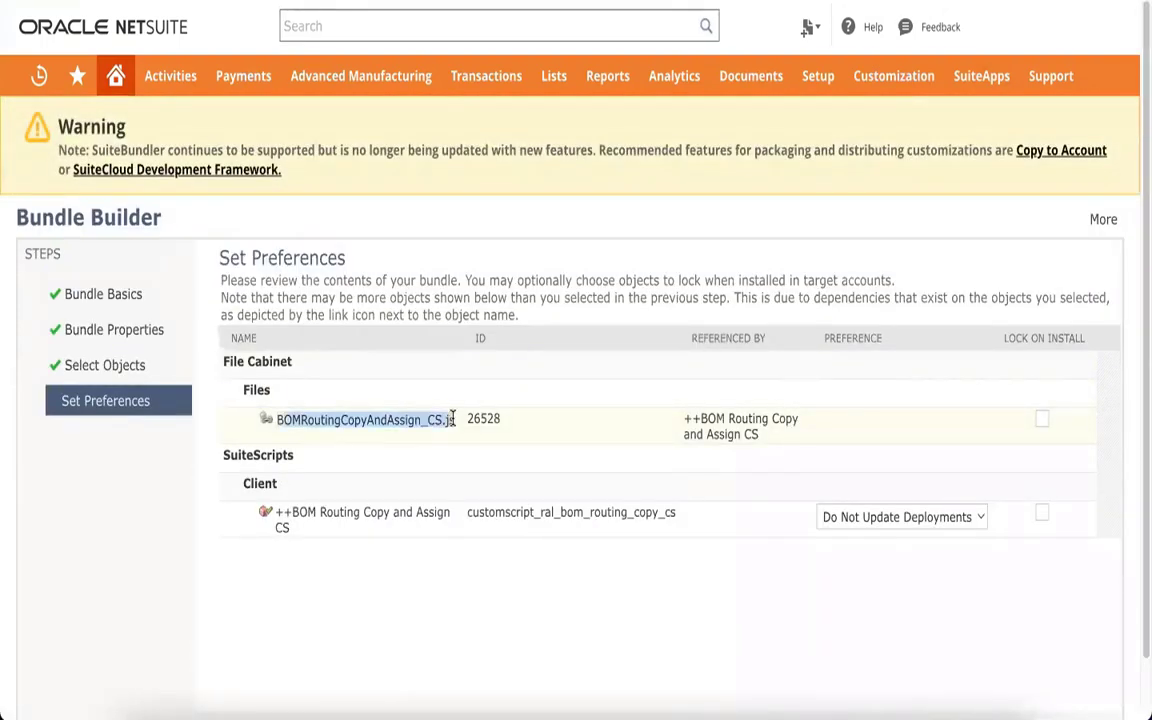
{"action": "triple_click", "coordinate": [376, 532]}
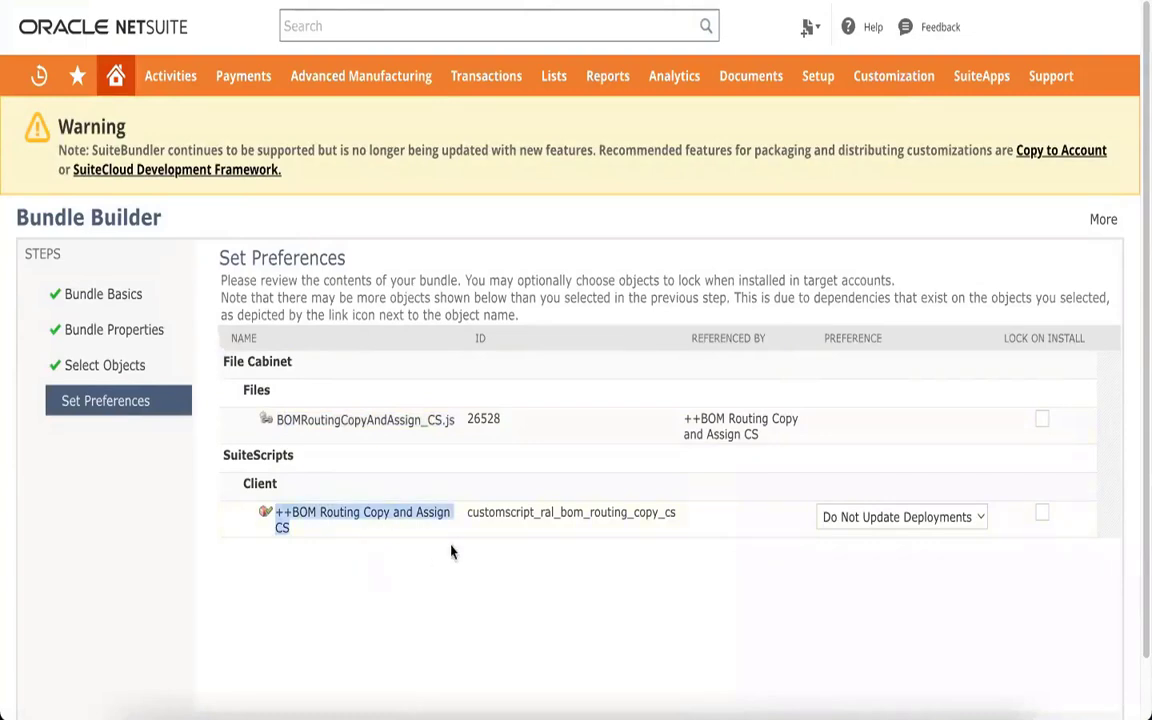
{"action": "left_click", "coordinate": [895, 516]}
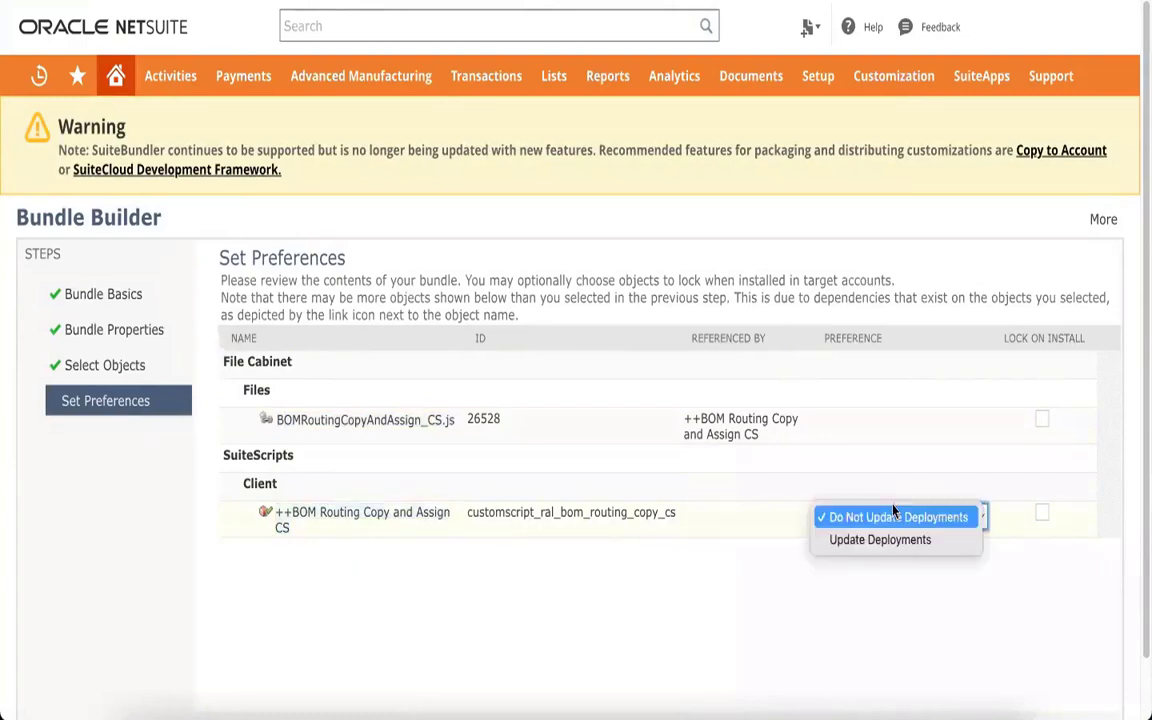
{"action": "left_click", "coordinate": [893, 516]}
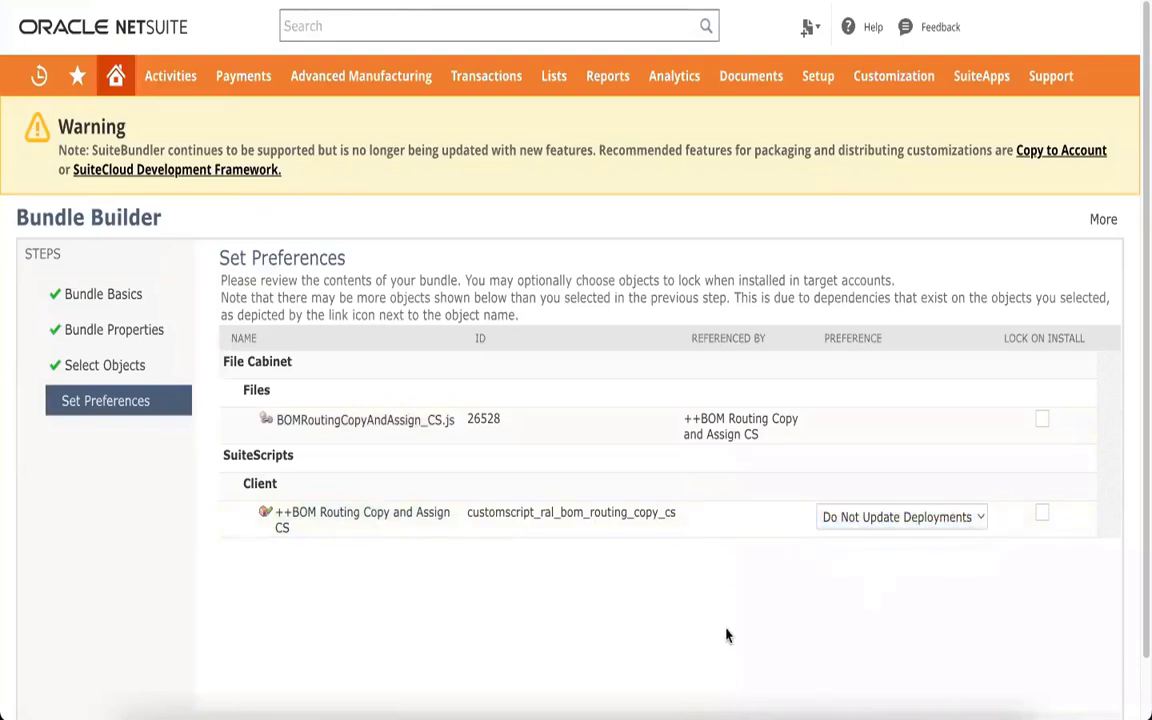
{"action": "scroll", "coordinate": [735, 625], "scroll_direction": "down", "scroll_amount": 1}
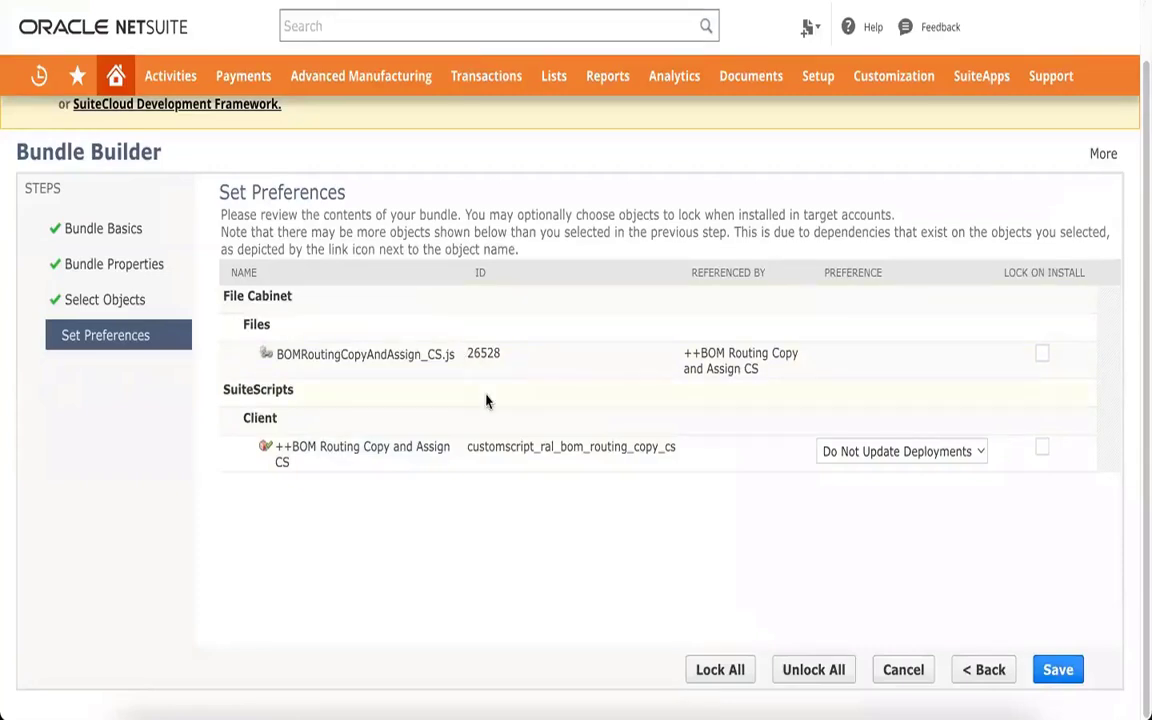
{"action": "double_click", "coordinate": [386, 350]}
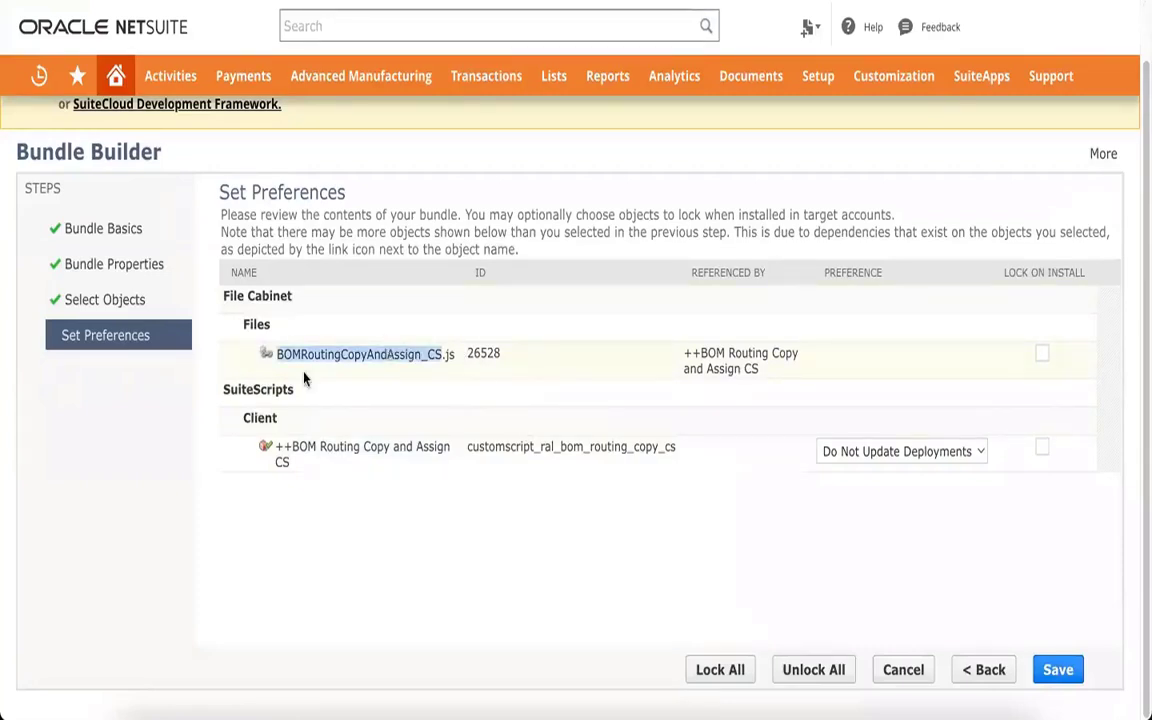
{"action": "double_click", "coordinate": [346, 446]}
{"action": "left_click", "coordinate": [391, 528]}
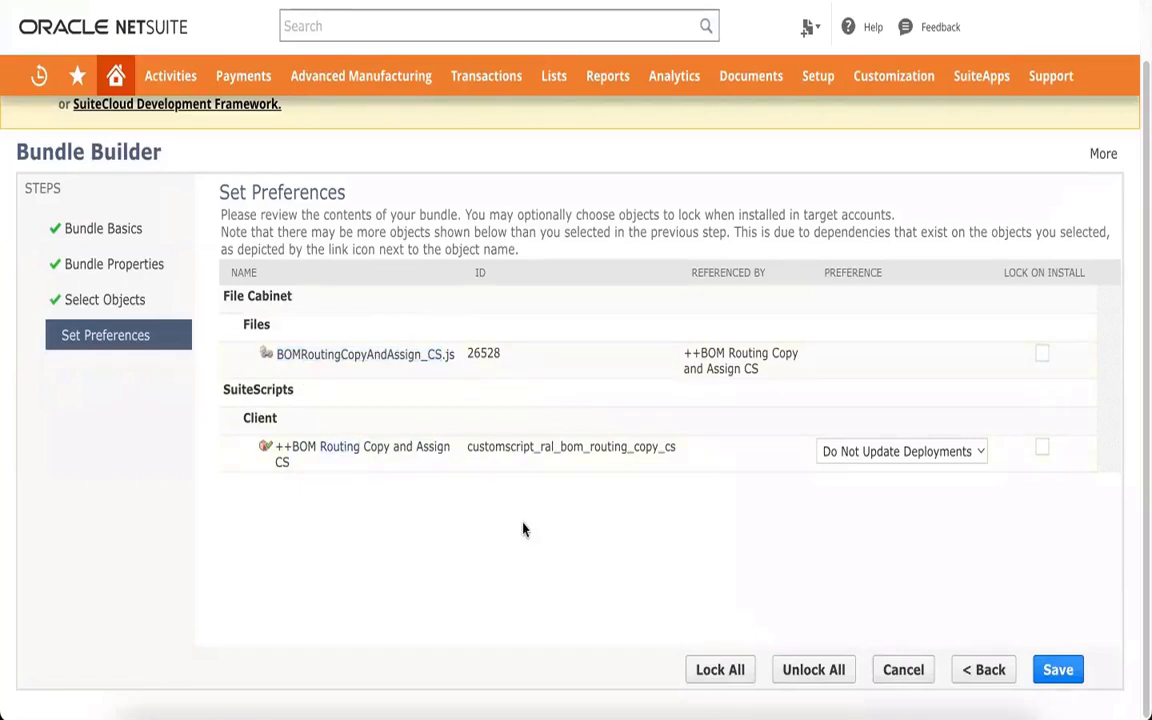
{"action": "left_click", "coordinate": [910, 674]}
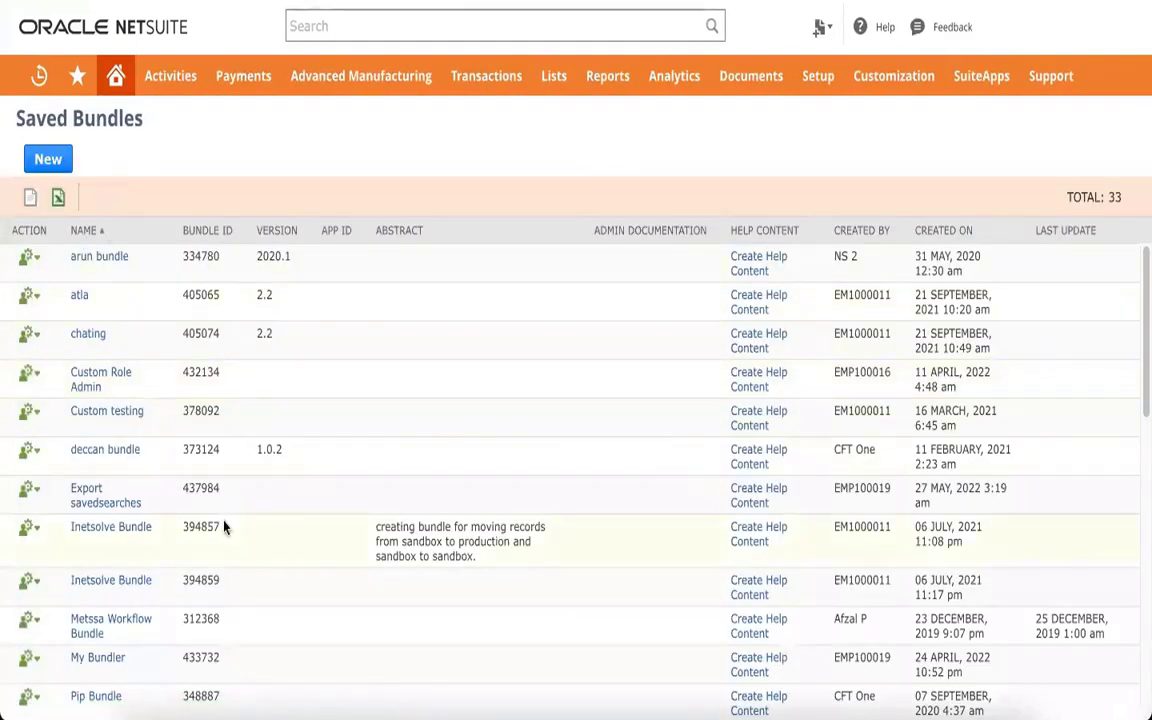
Open Set Availability for the first saved bundle, arun bundle
{"action": "mouse_move", "coordinate": [37, 260]}
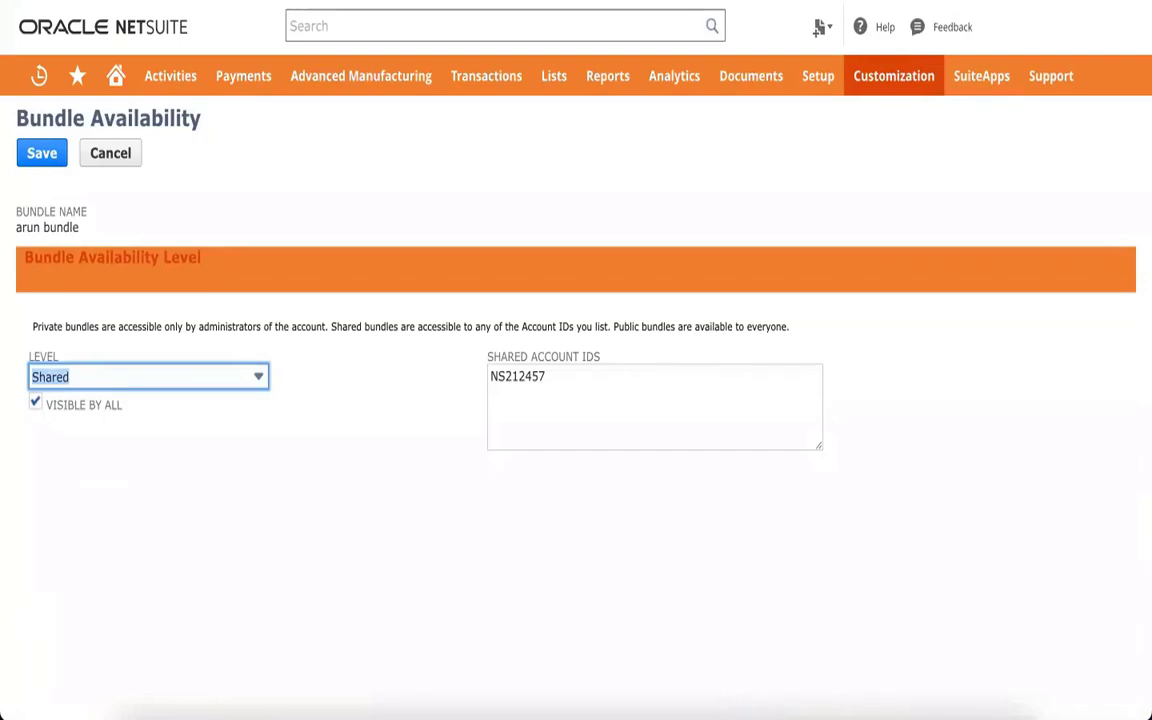
Confirm arun bundle stays at the Shared level with its single listed account ID
{"action": "left_click", "coordinate": [422, 509]}
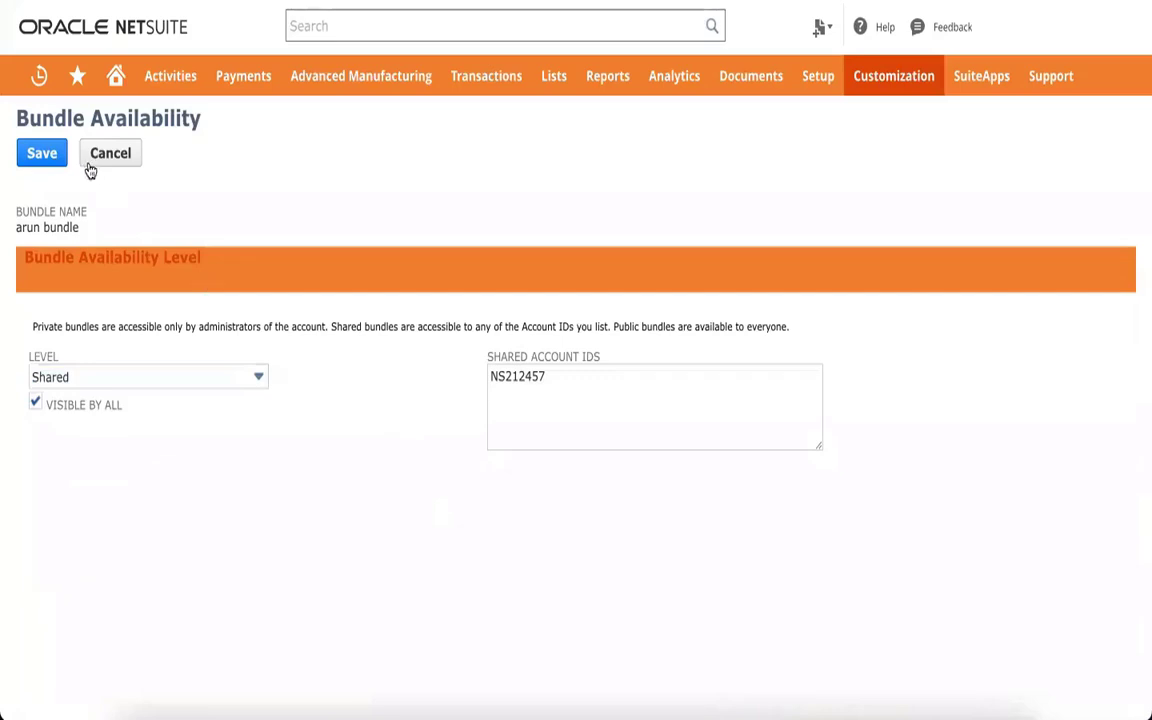
{"action": "left_click", "coordinate": [128, 378]}
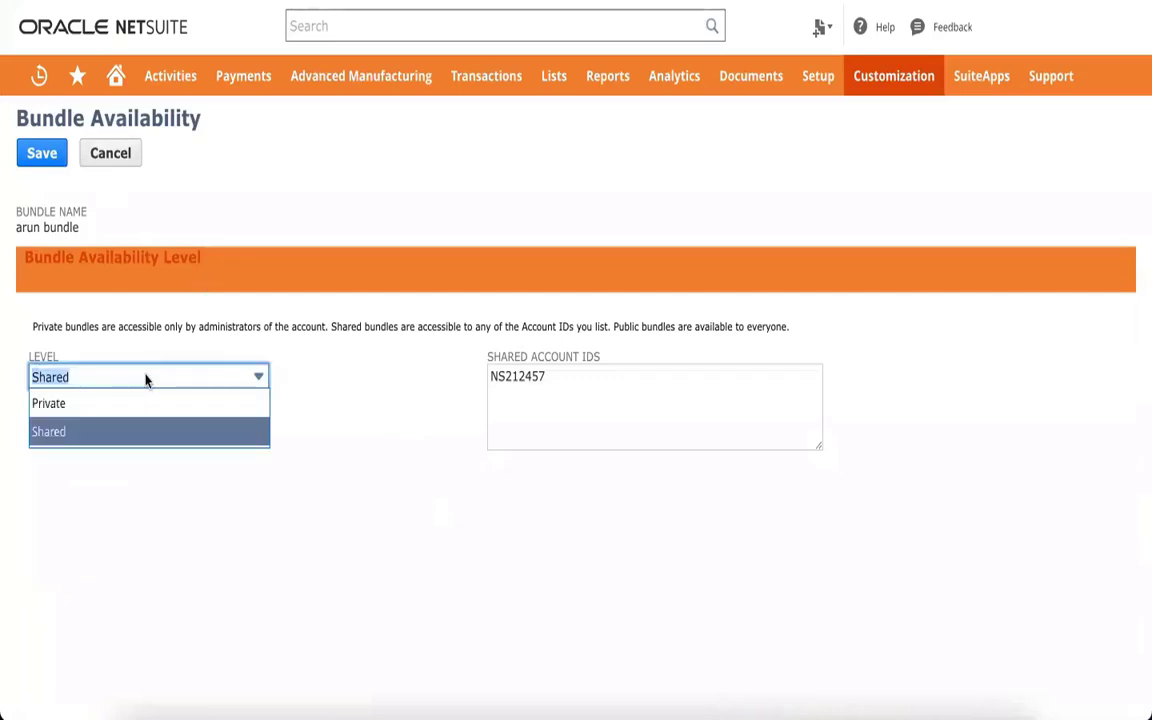
{"action": "left_click", "coordinate": [600, 396]}
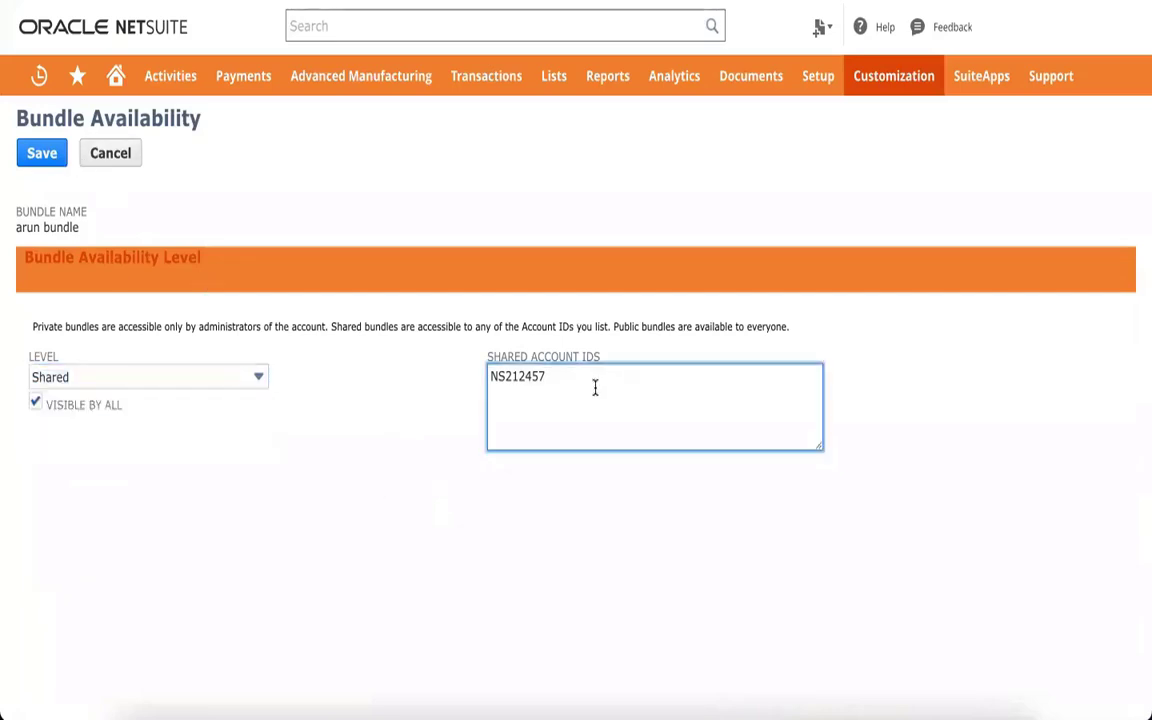
{"action": "double_click", "coordinate": [539, 383]}
{"action": "left_click", "coordinate": [562, 380]}
{"action": "left_click", "coordinate": [110, 1]}
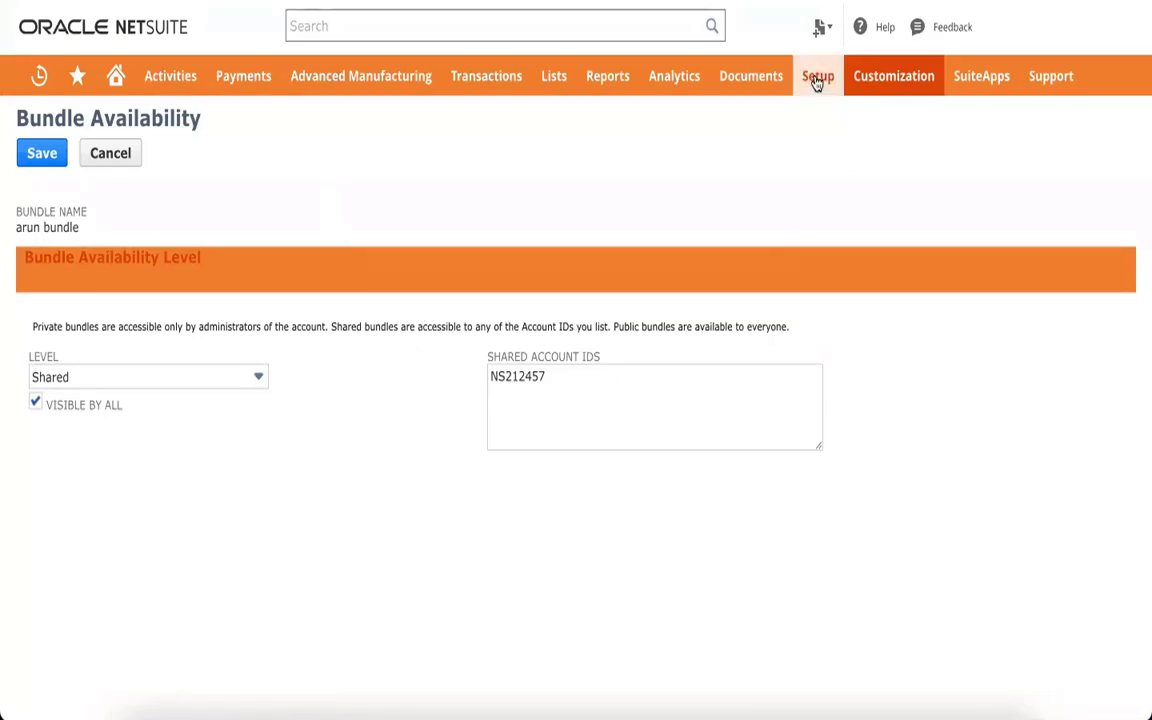
{"action": "mouse_move", "coordinate": [814, 79]}
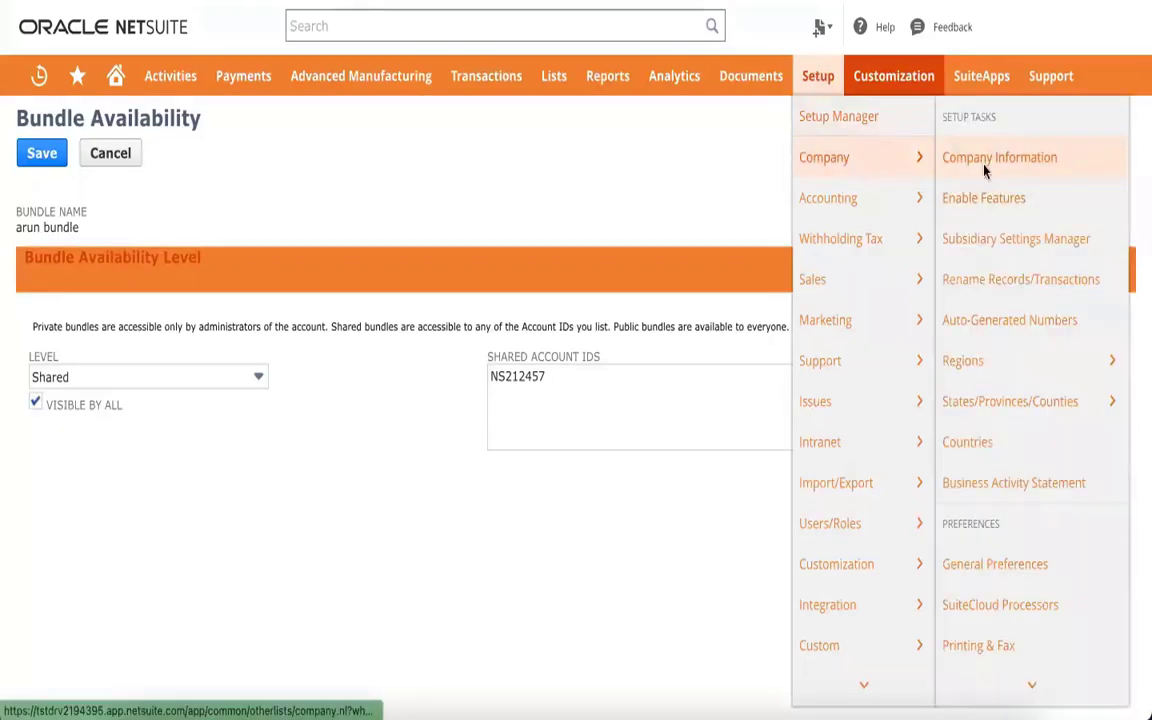
Compare the Company Information account ID with the Shared Account IDs entry
{"action": "right_click", "coordinate": [965, 162]}
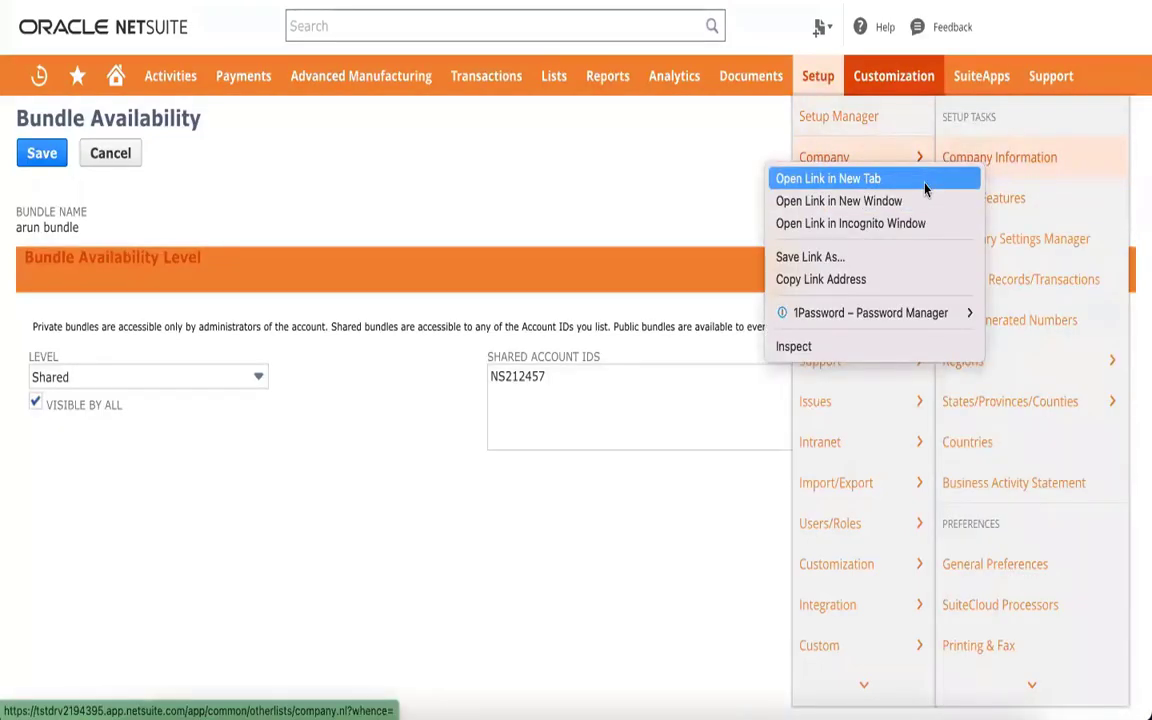
{"action": "left_click", "coordinate": [924, 181]}
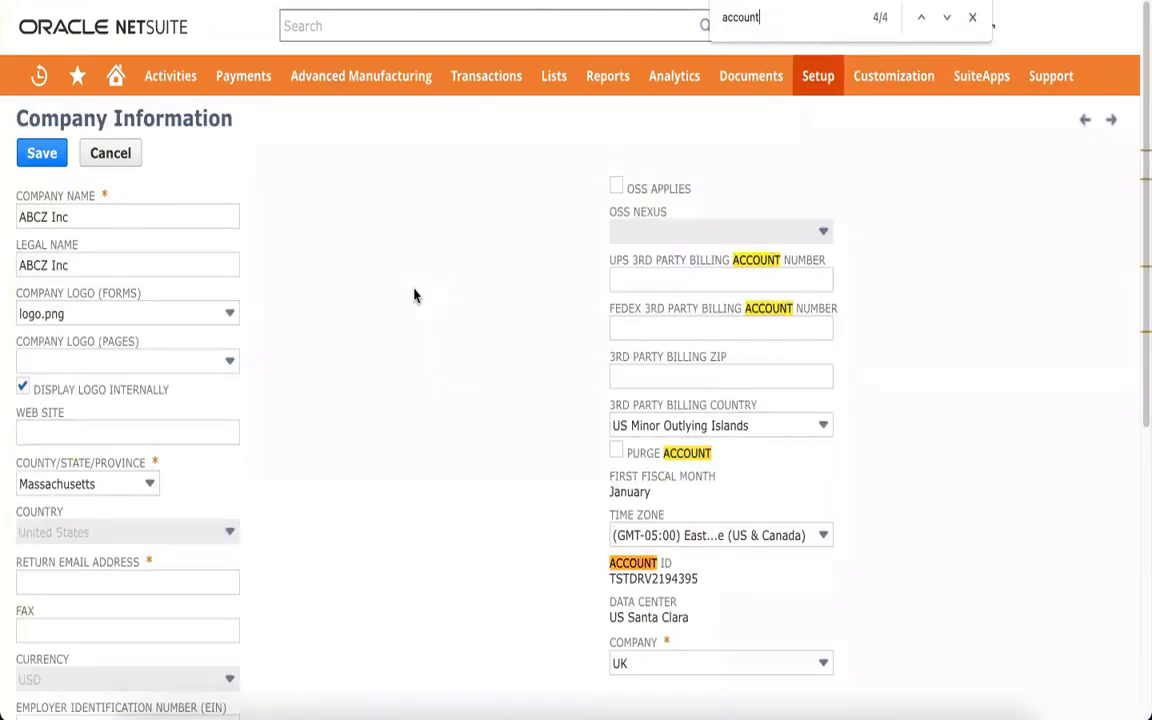
{"action": "key", "text": "shift+Return"}
{"action": "key", "text": "shift+Return"}
{"action": "key", "text": "shift+Return"}
{"action": "double_click", "coordinate": [663, 577]}
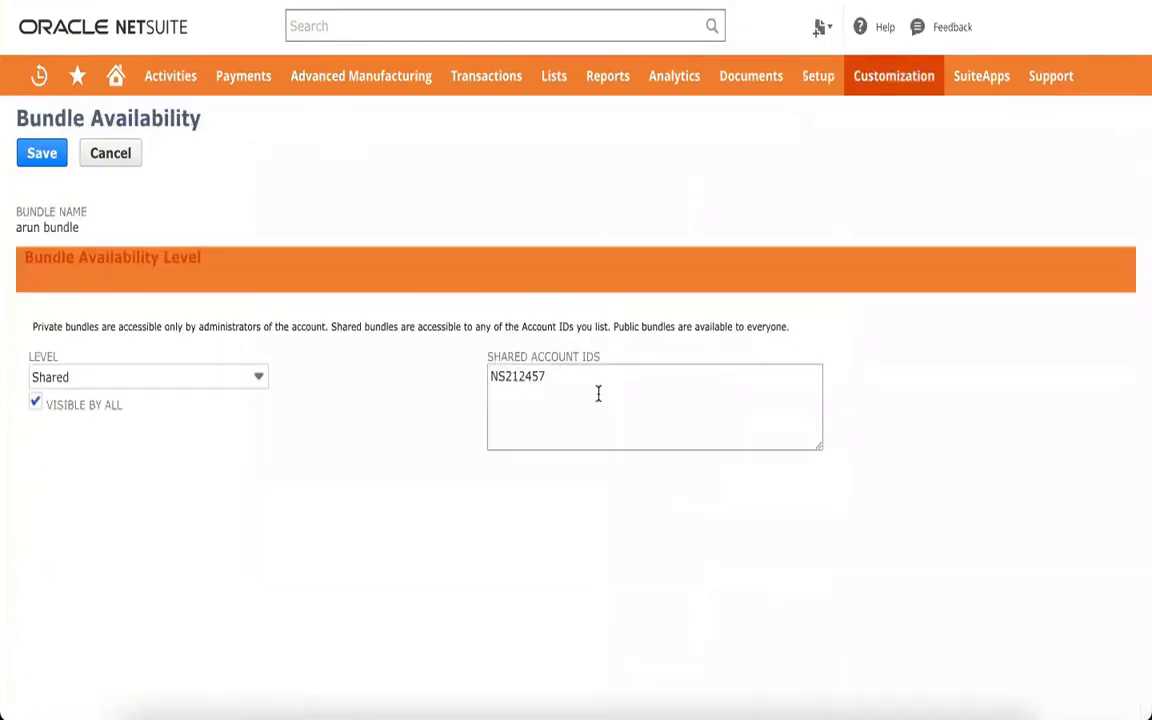
{"action": "left_click", "coordinate": [566, 390]}
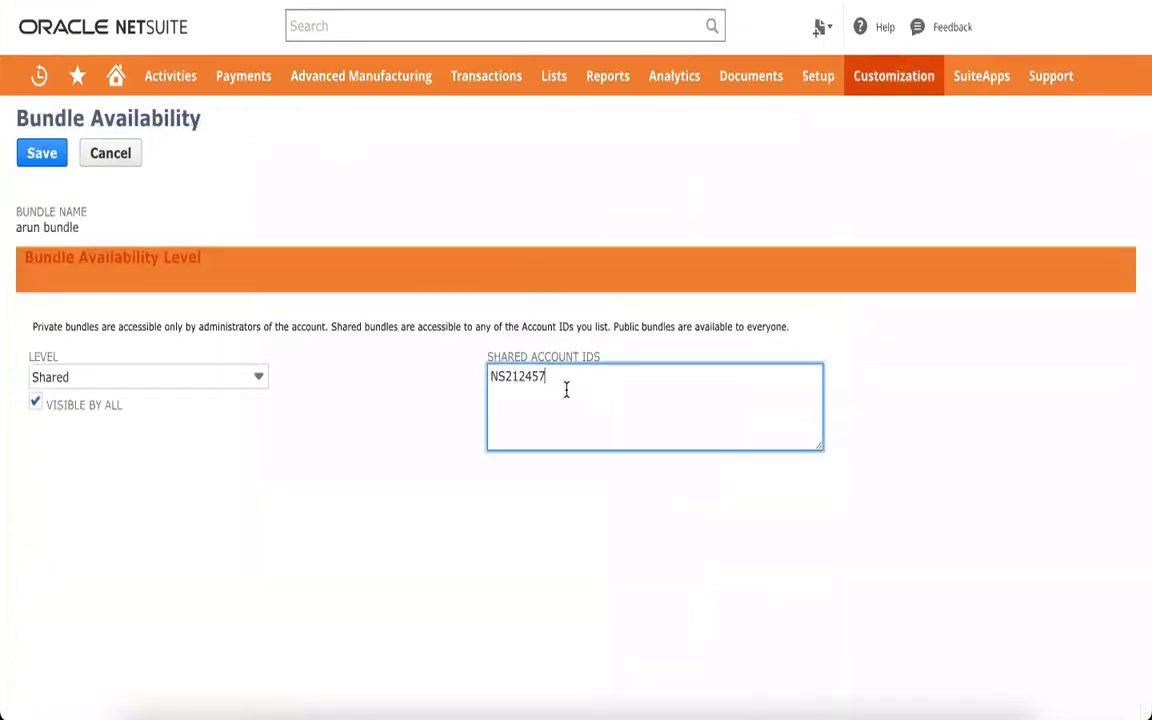
{"action": "double_click", "coordinate": [565, 390]}
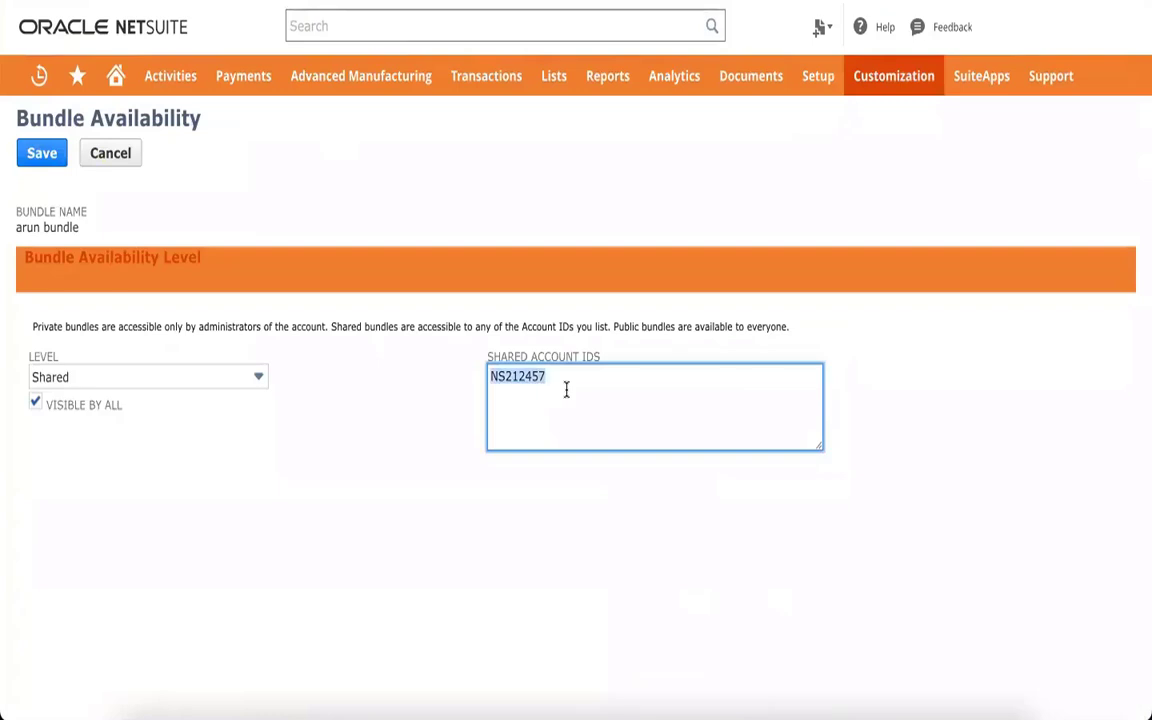
{"action": "left_click", "coordinate": [600, 388]}
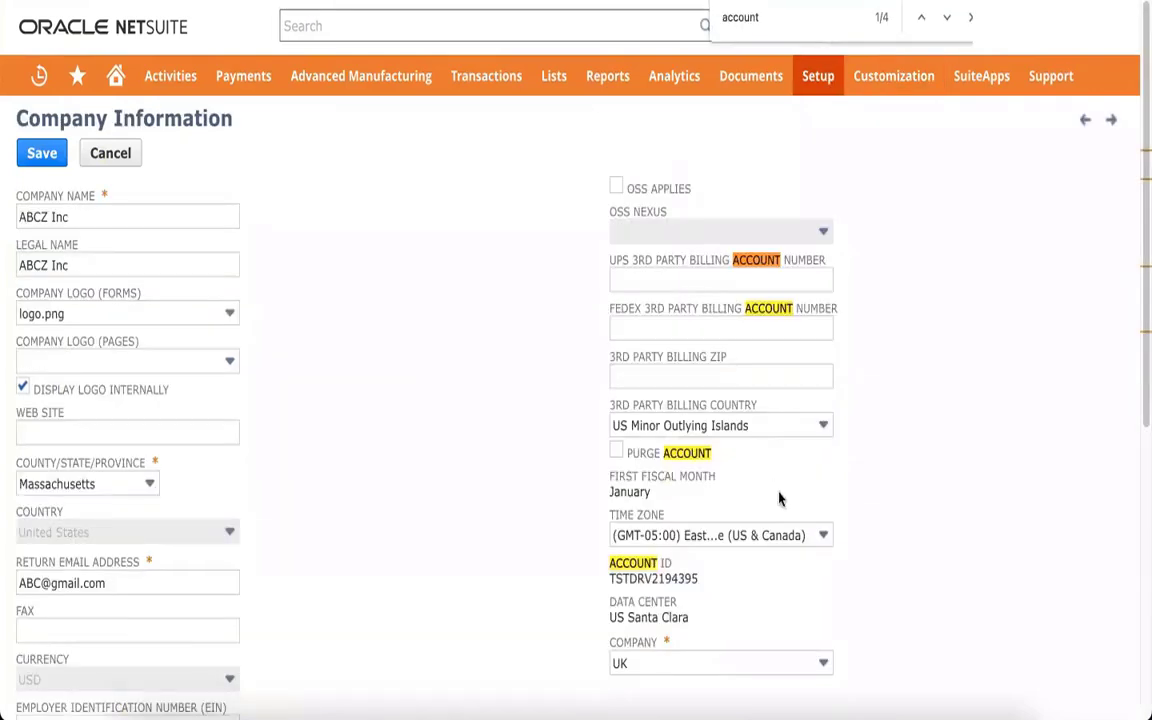
Recheck both account IDs, then cancel Bundle Availability without saving
{"action": "double_click", "coordinate": [657, 580]}
{"action": "left_click", "coordinate": [913, 519]}
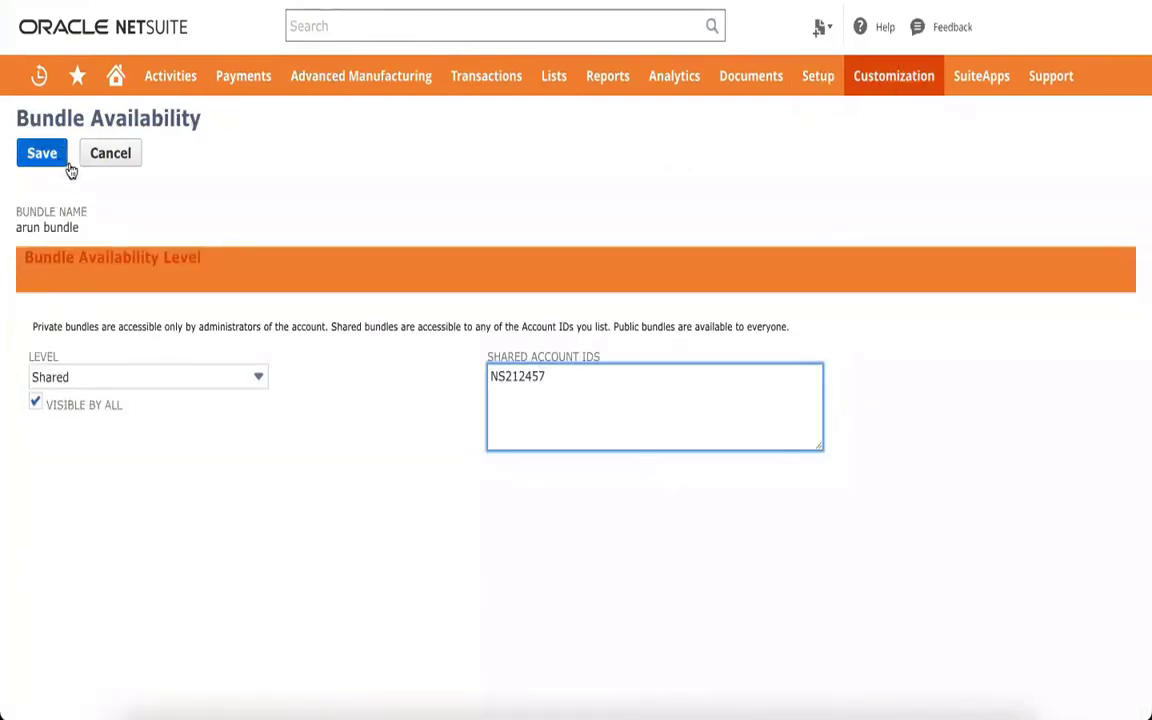
{"action": "double_click", "coordinate": [534, 375]}
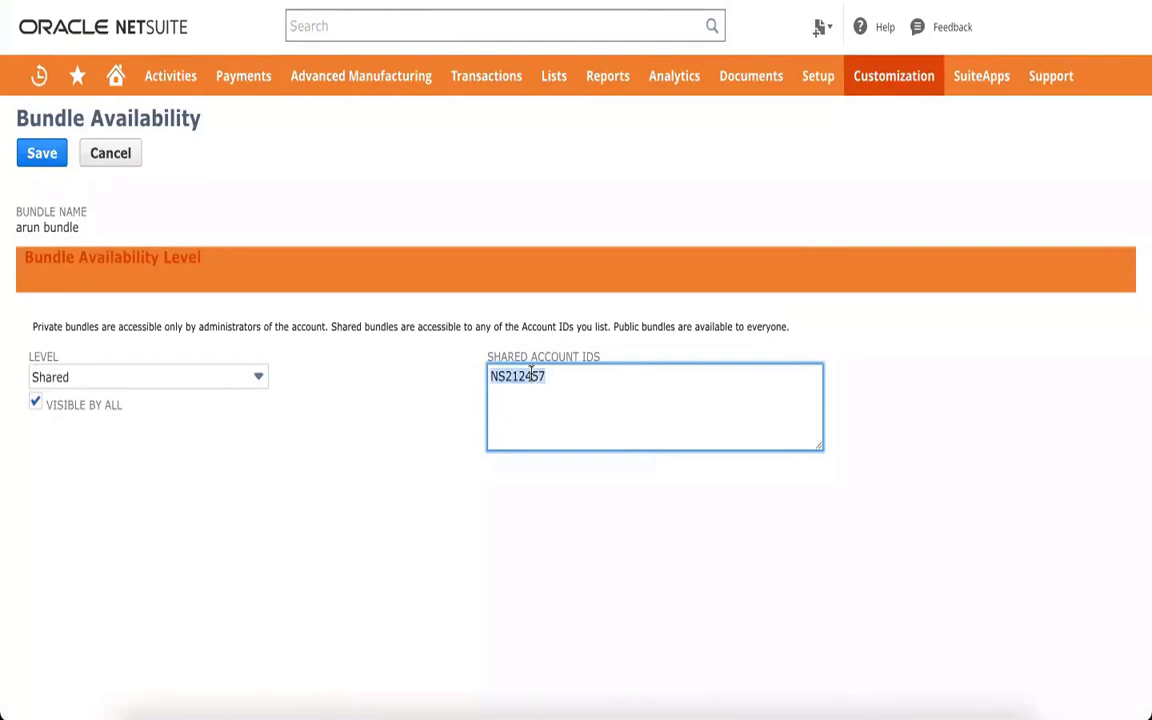
{"action": "left_click", "coordinate": [548, 381]}
{"action": "left_click", "coordinate": [409, 428]}
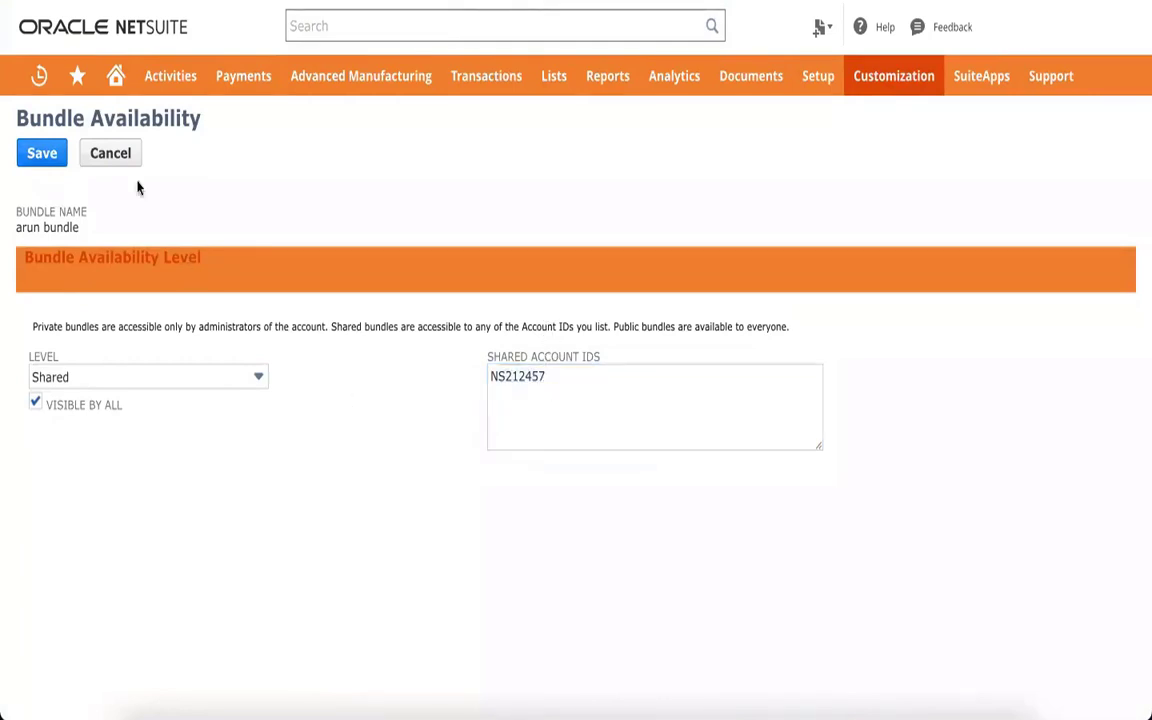
{"action": "left_click", "coordinate": [120, 154]}
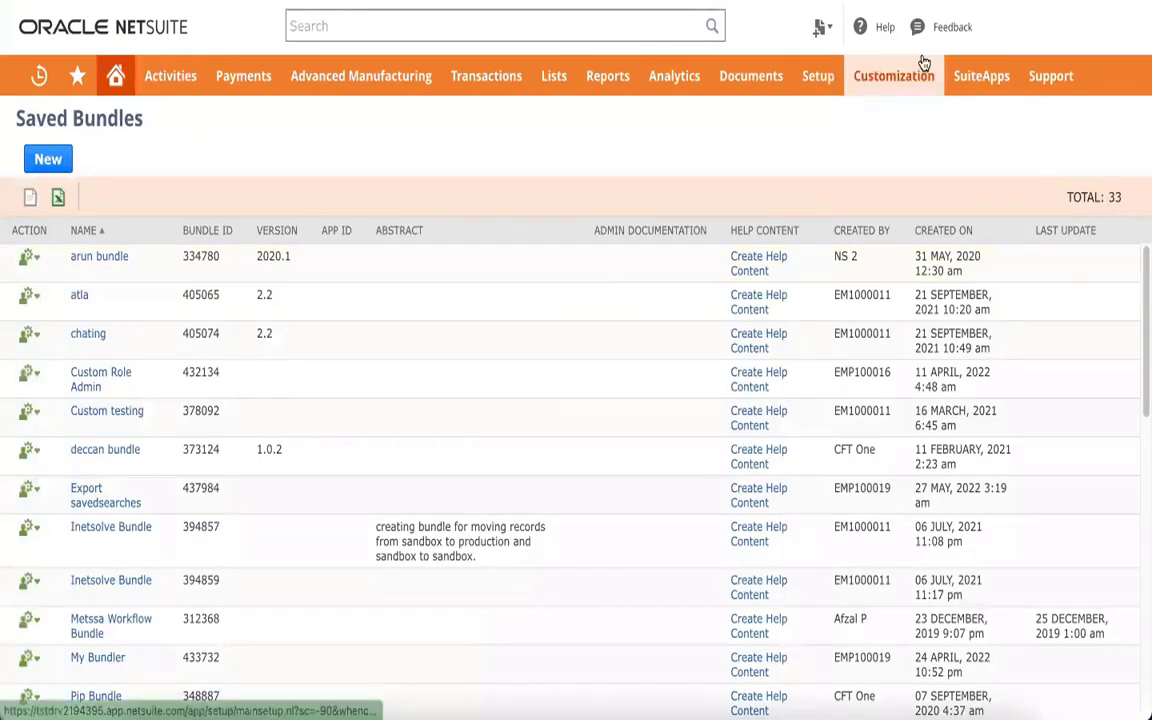
View the list of installed bundles from Customization > SuiteBundler
{"action": "mouse_move", "coordinate": [924, 63]}
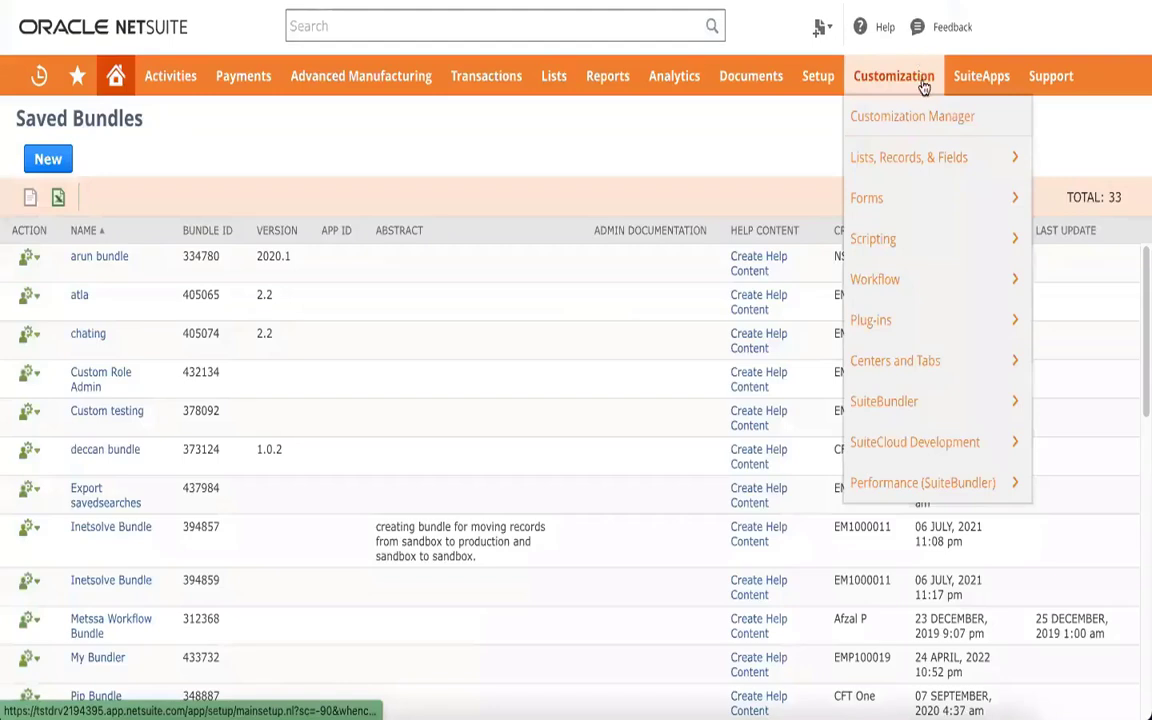
{"action": "mouse_move", "coordinate": [905, 405]}
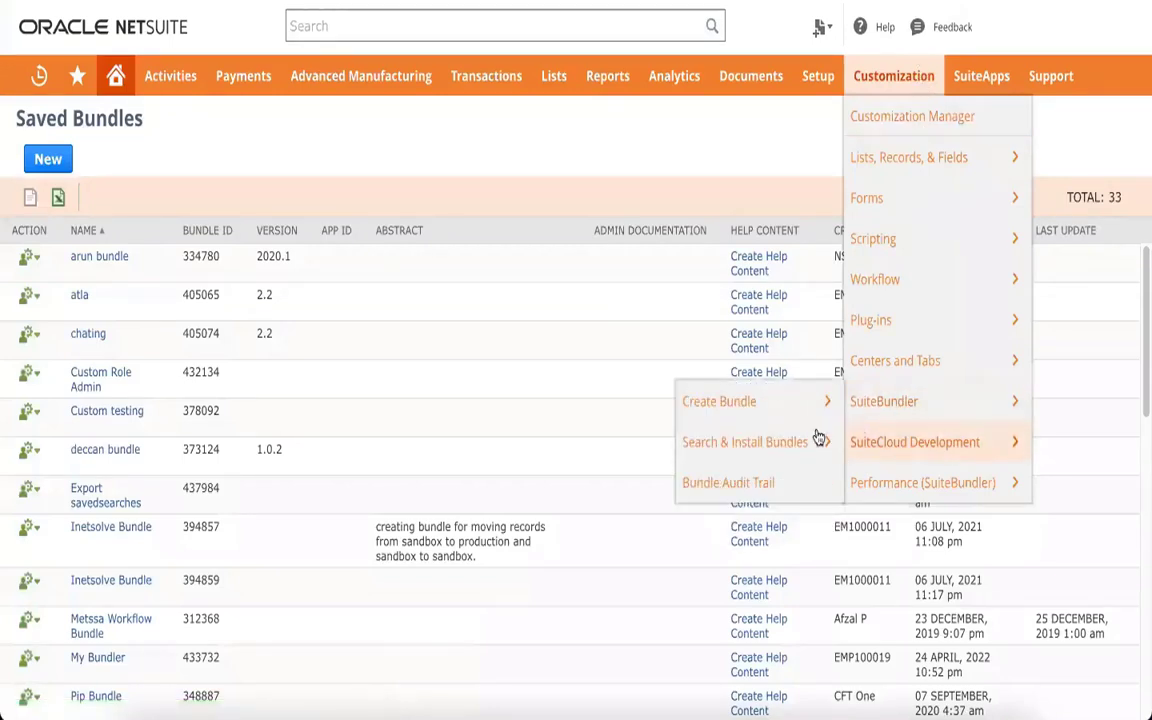
{"action": "mouse_move", "coordinate": [795, 445]}
{"action": "left_click", "coordinate": [659, 446]}
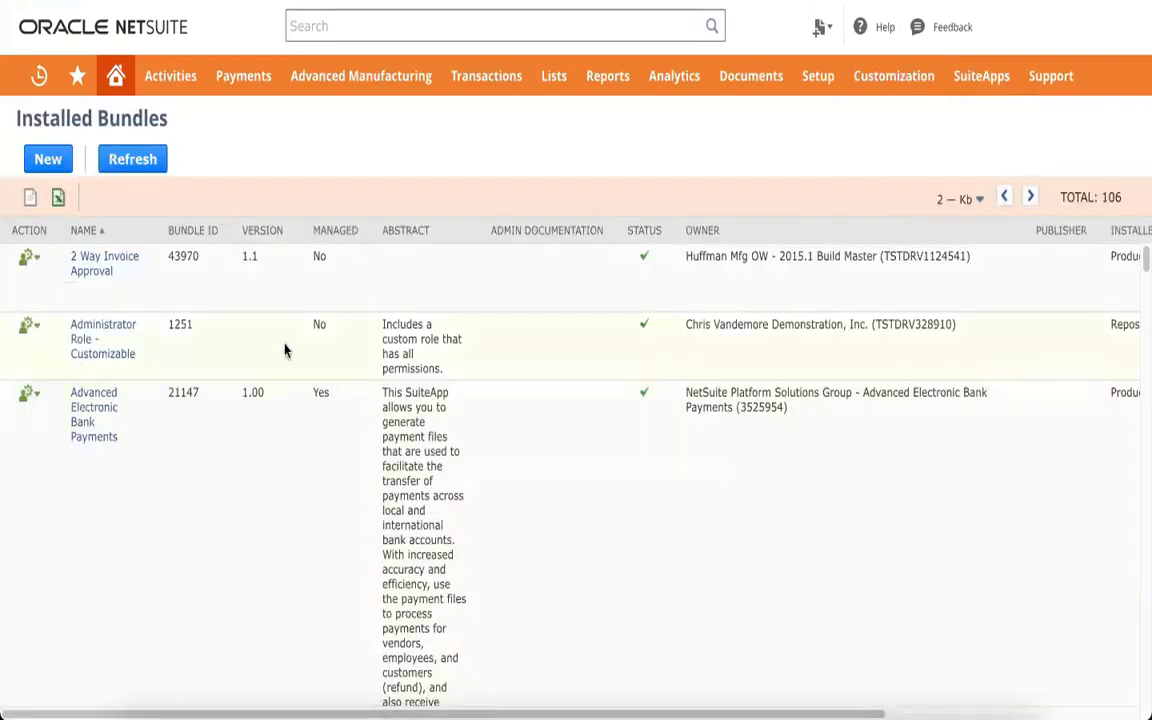
{"action": "scroll", "coordinate": [240, 450], "scroll_direction": "down", "scroll_amount": 1}
{"action": "scroll", "coordinate": [246, 441], "scroll_direction": "up", "scroll_amount": 1}
{"action": "mouse_move", "coordinate": [30, 396]}
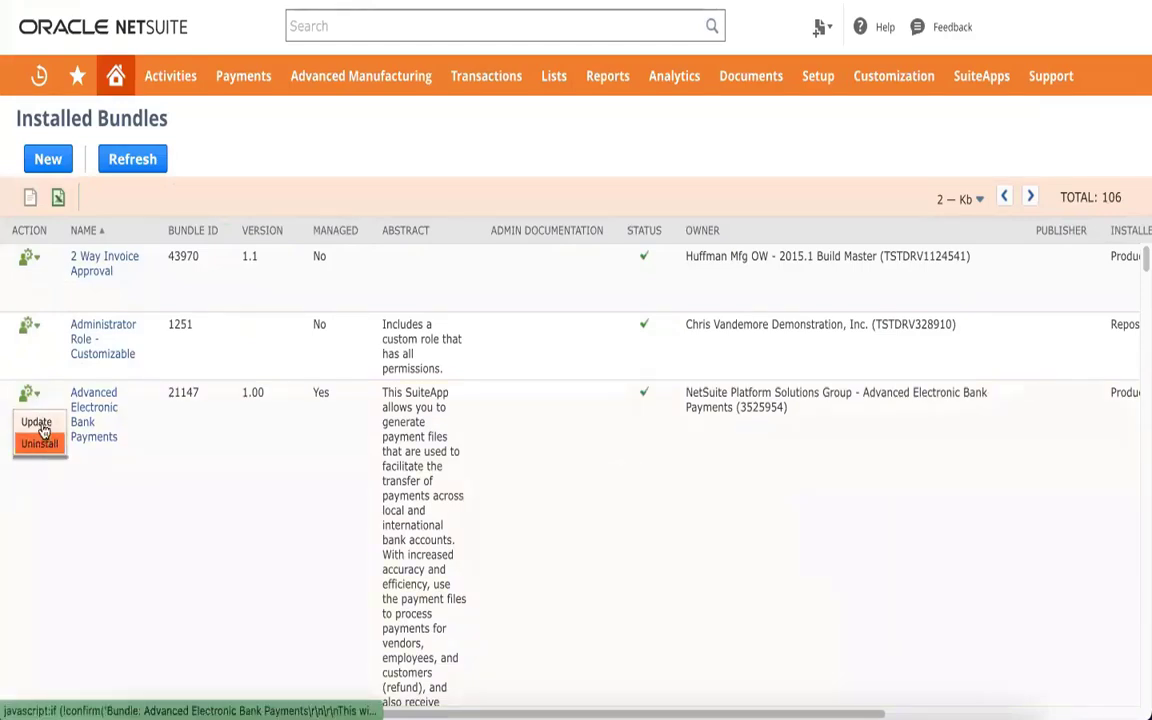
{"action": "scroll", "coordinate": [211, 463], "scroll_direction": "down", "scroll_amount": 1}
{"action": "scroll", "coordinate": [205, 452], "scroll_direction": "up", "scroll_amount": 1}
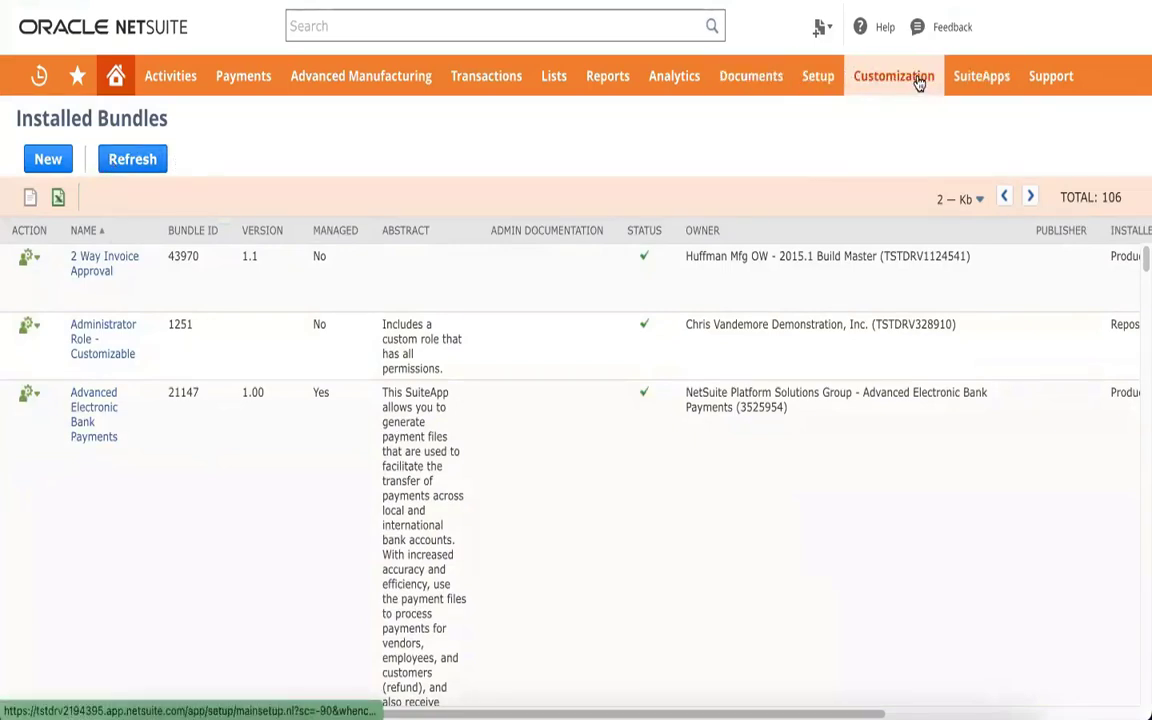
Open the Search & Install Bundles page from the SuiteBundler menu
{"action": "mouse_move", "coordinate": [900, 80]}
{"action": "mouse_move", "coordinate": [885, 401]}
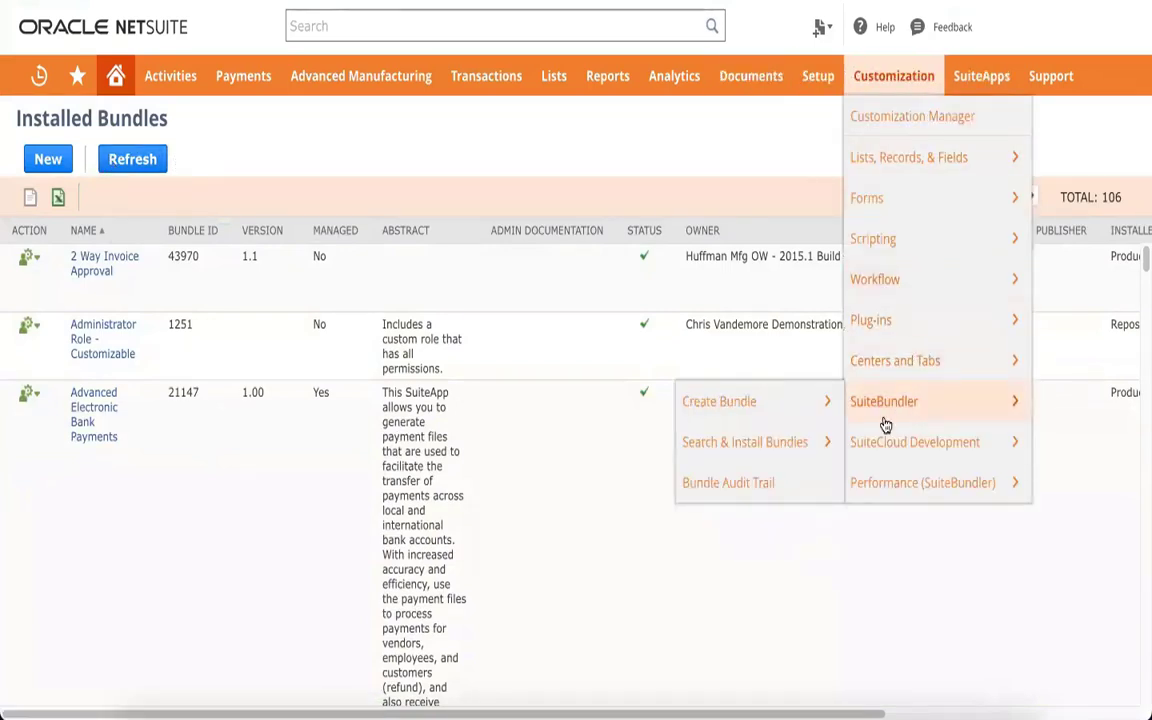
{"action": "left_click", "coordinate": [722, 448]}
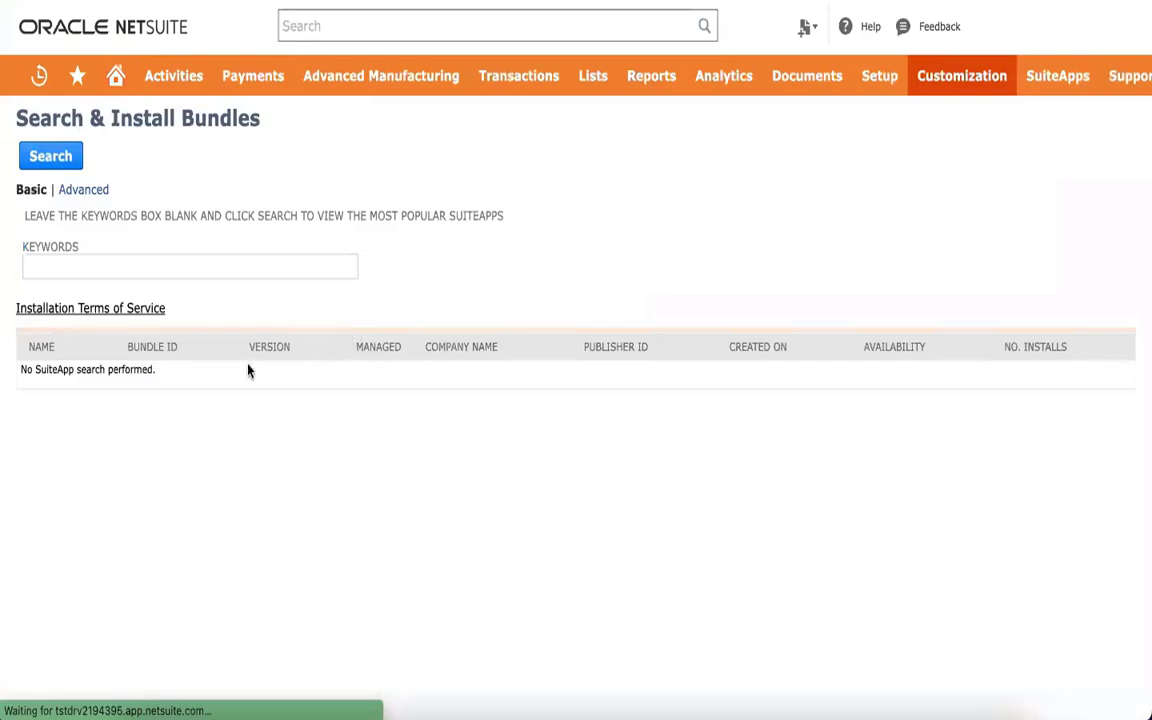
Search bundles for the keyword 'test' and browse the 4239 SuiteApp results
{"action": "left_click", "coordinate": [203, 267]}
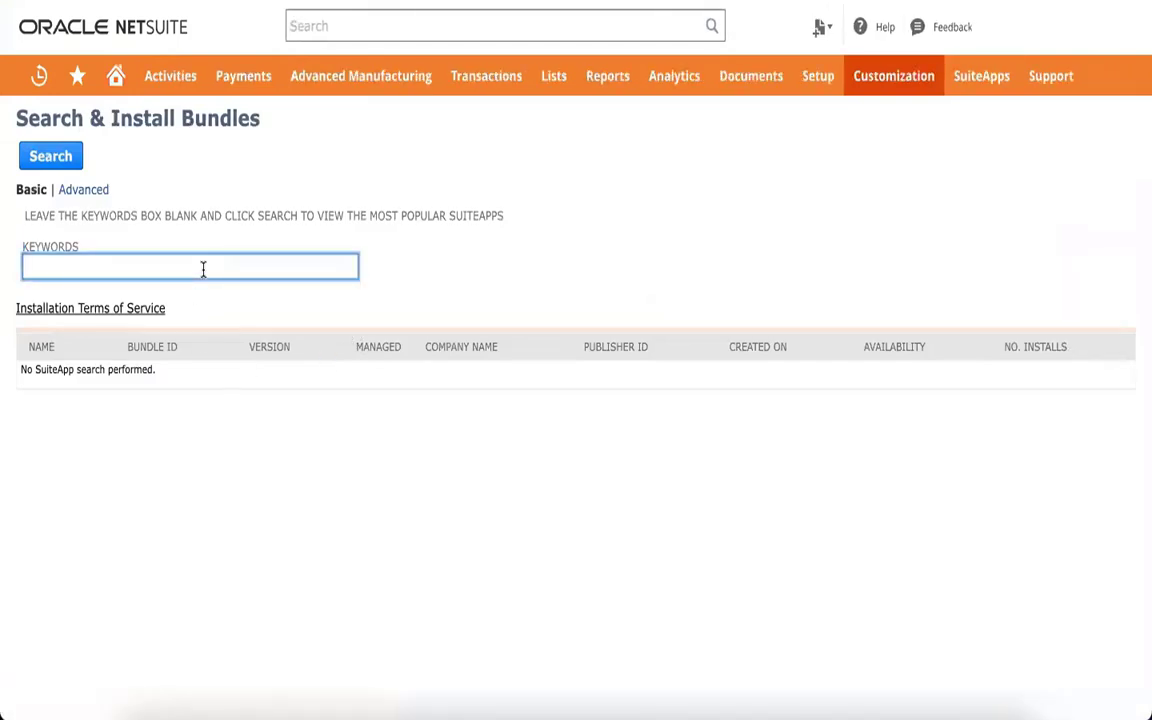
{"action": "type", "text": "test"}
{"action": "key", "text": "Return"}
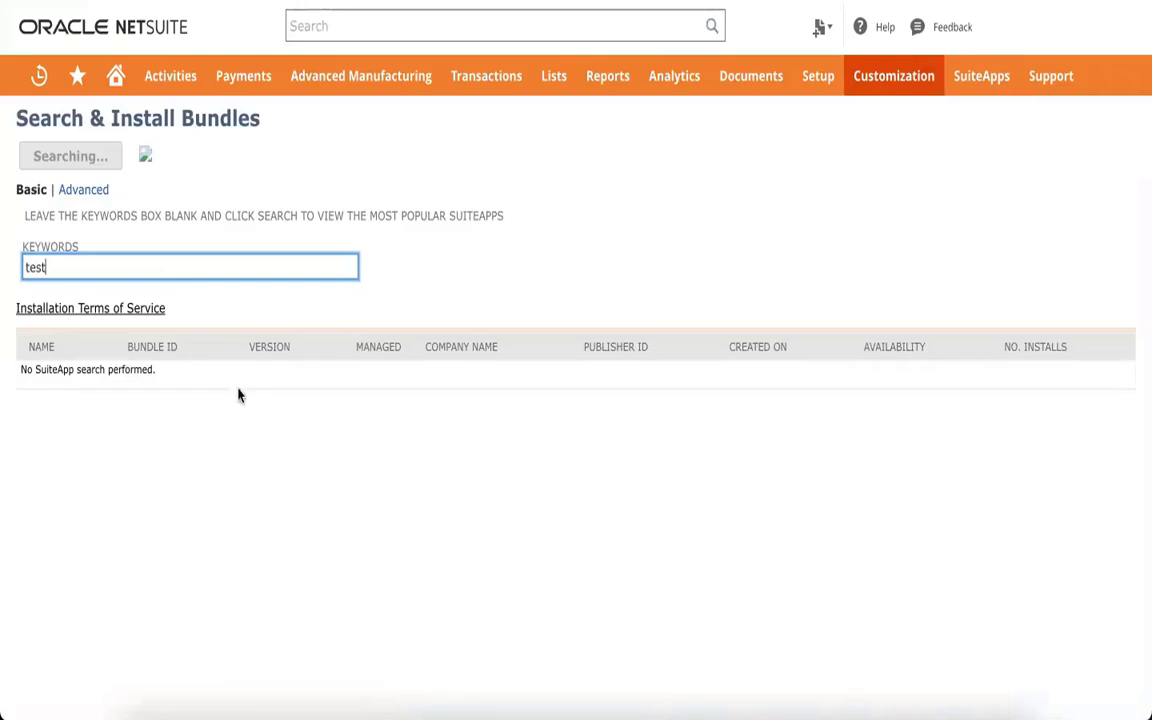
{"action": "scroll", "coordinate": [208, 423], "scroll_direction": "down", "scroll_amount": 5}
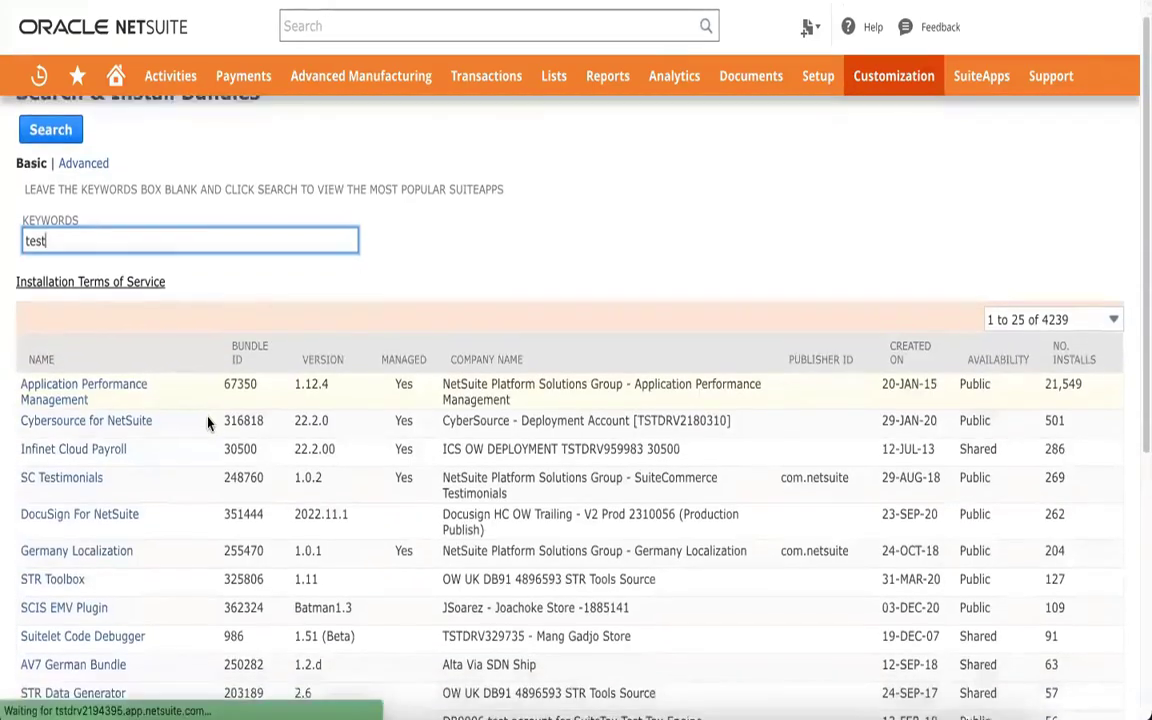
{"action": "scroll", "coordinate": [208, 423], "scroll_direction": "up", "scroll_amount": 3}
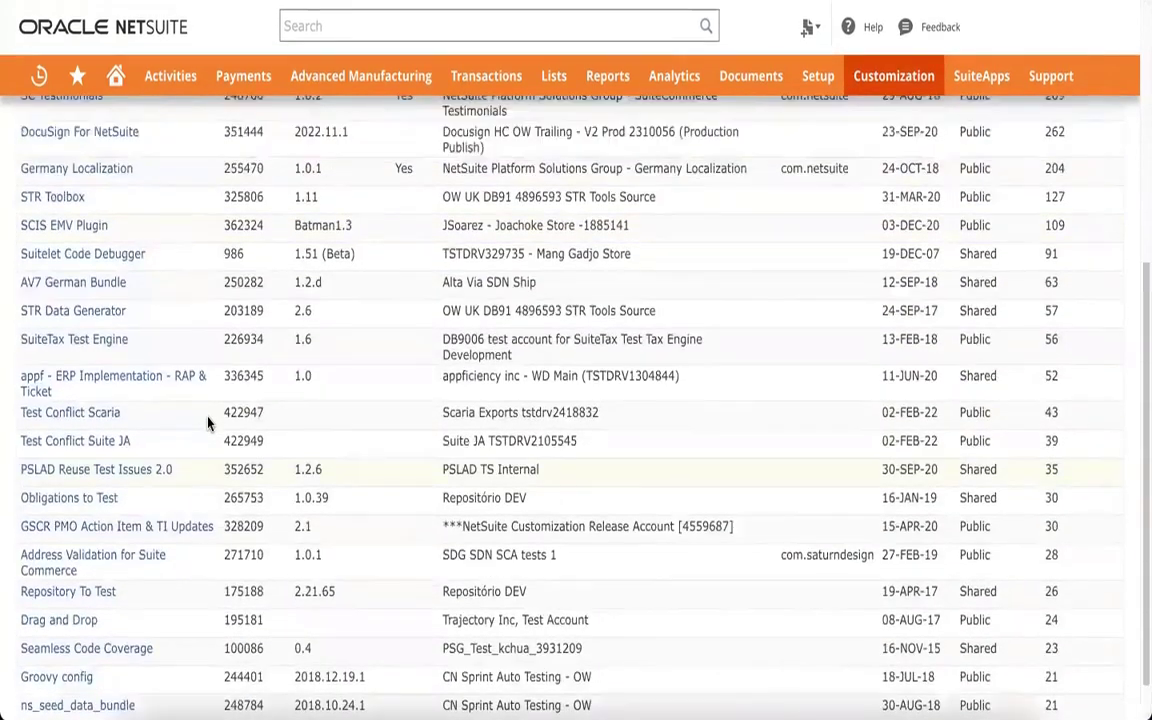
{"action": "scroll", "coordinate": [104, 318], "scroll_direction": "up", "scroll_amount": 3}
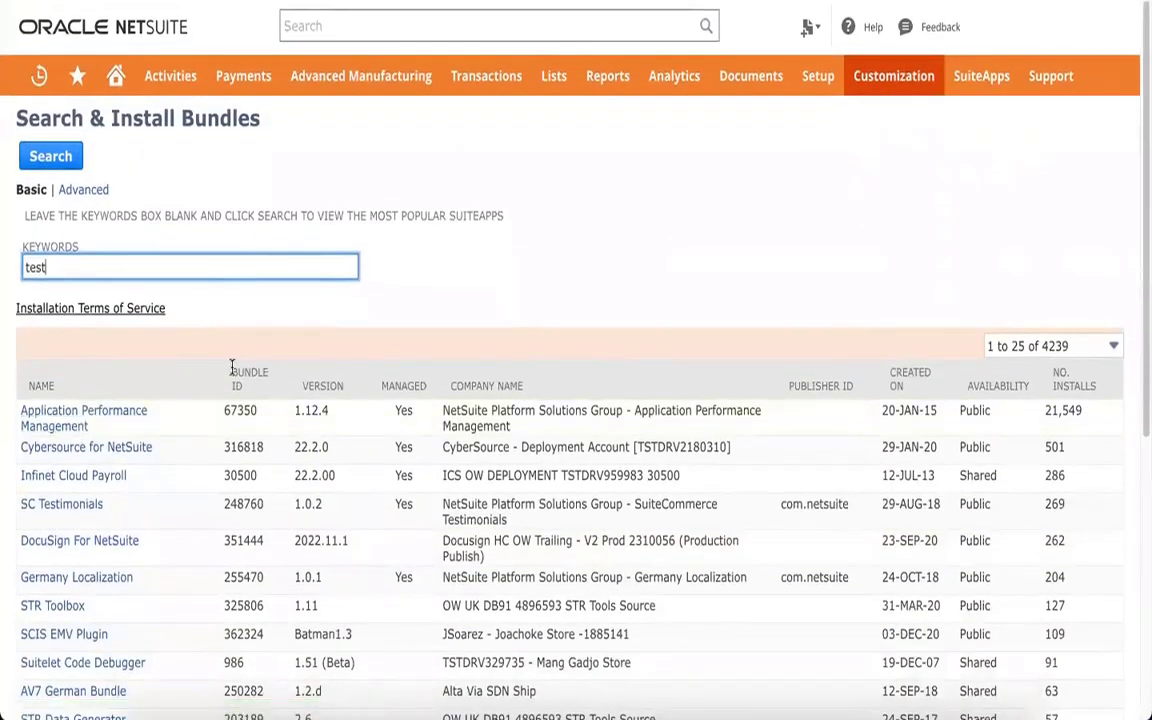
{"action": "left_click", "coordinate": [57, 426]}
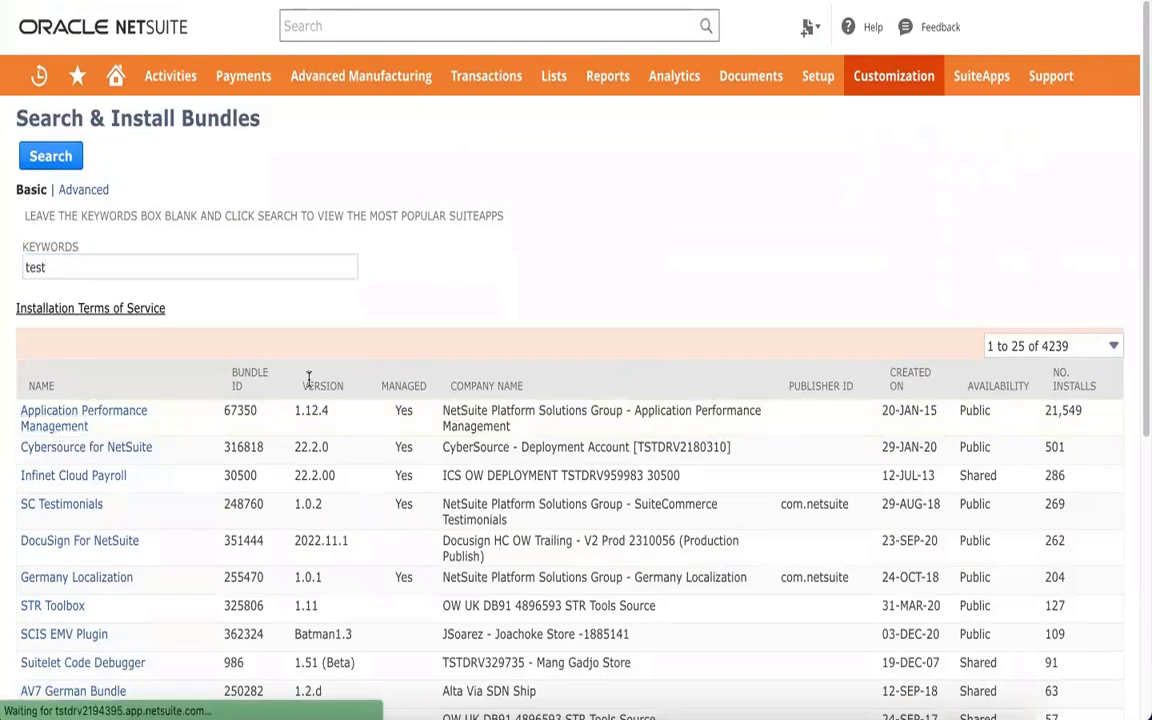